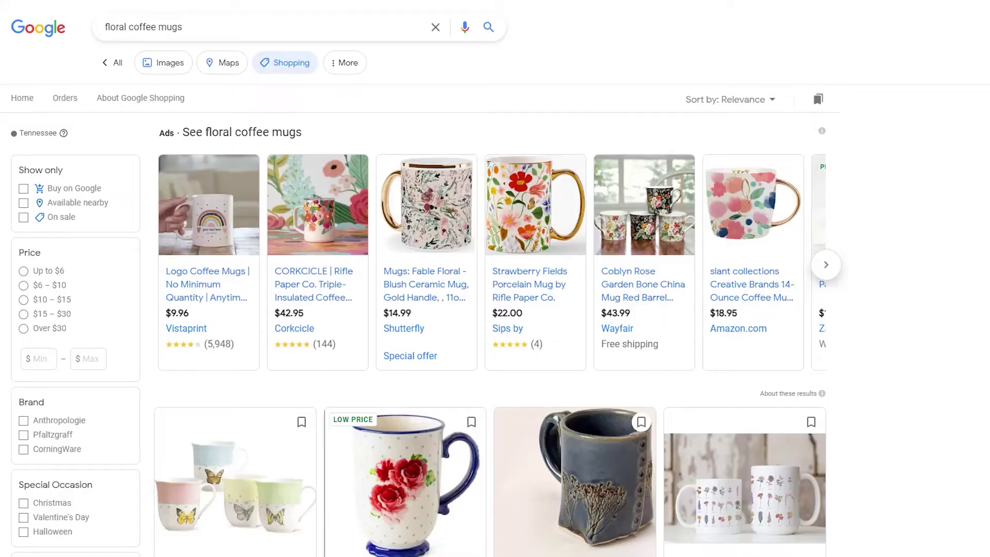
Step: Scroll through the floral coffee mugs Shopping listings down to the 'Top features based on reviews' section
scroll(495, 278, "down", 12)
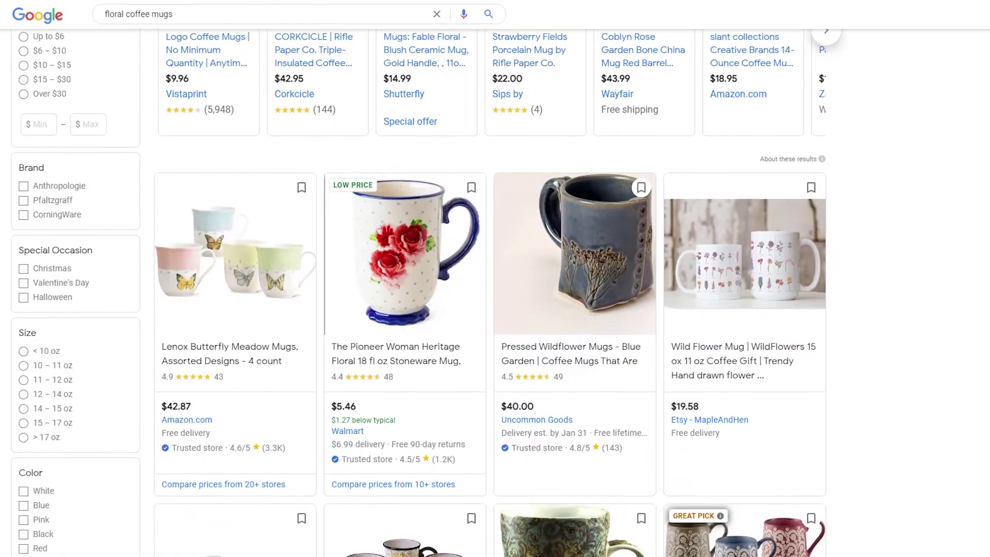
scroll(495, 279, "down", 14)
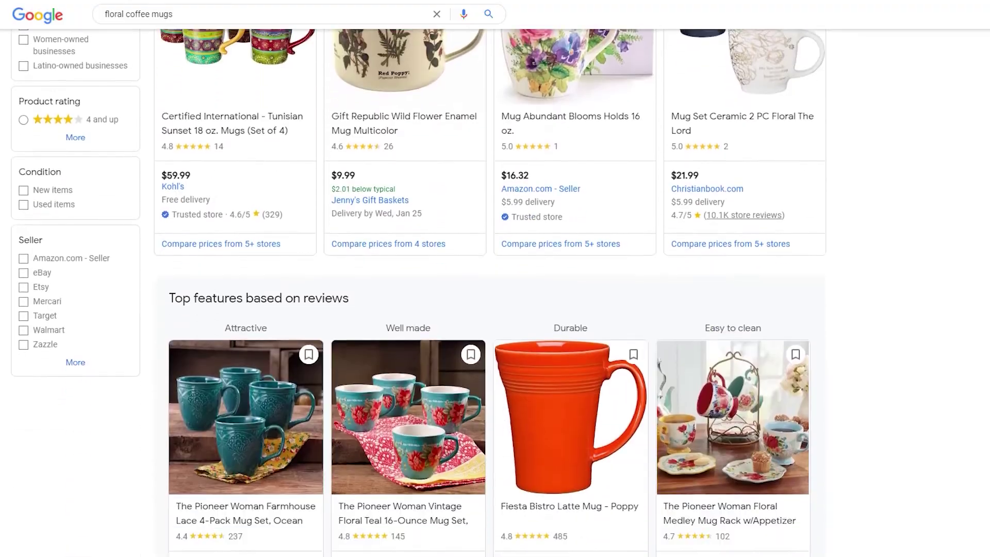
scroll(495, 279, "down", 5)
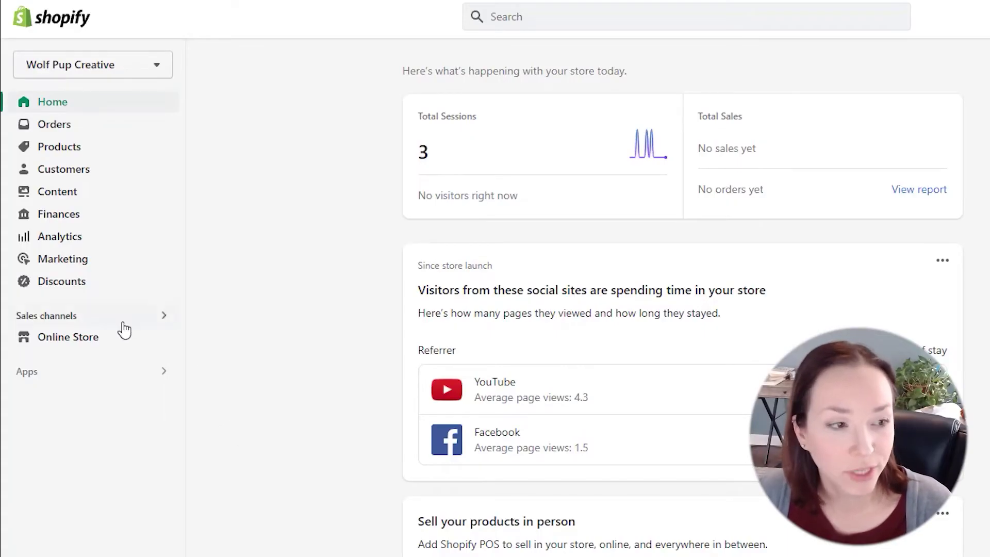
Step: Add the Google channel from Recommended sales channels and confirm with Add sales channel
left_click(166, 317)
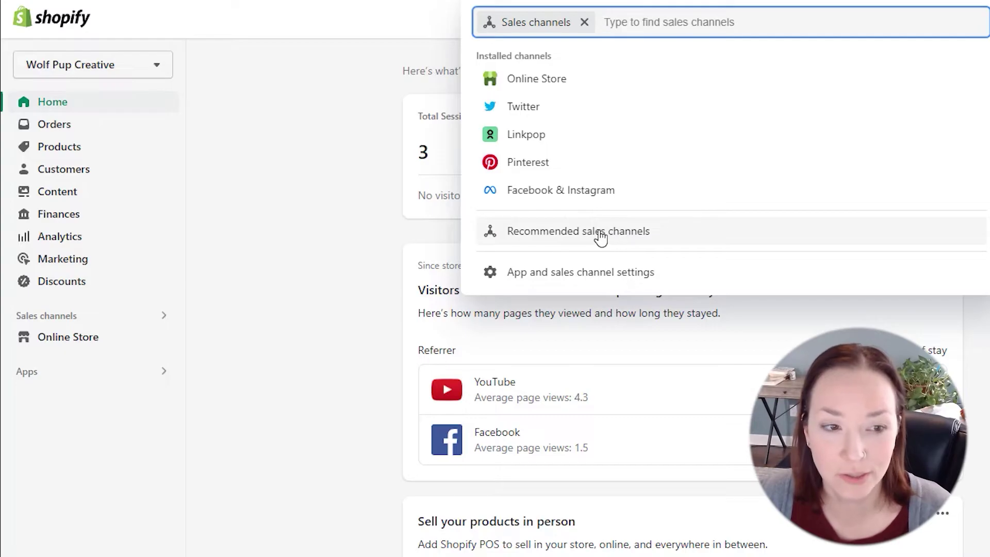
left_click(618, 237)
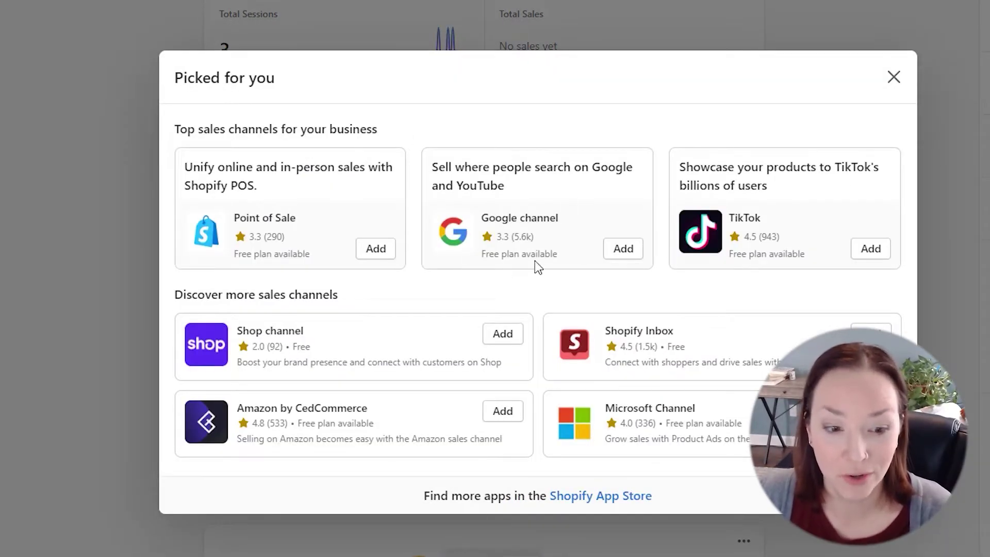
left_click(624, 250)
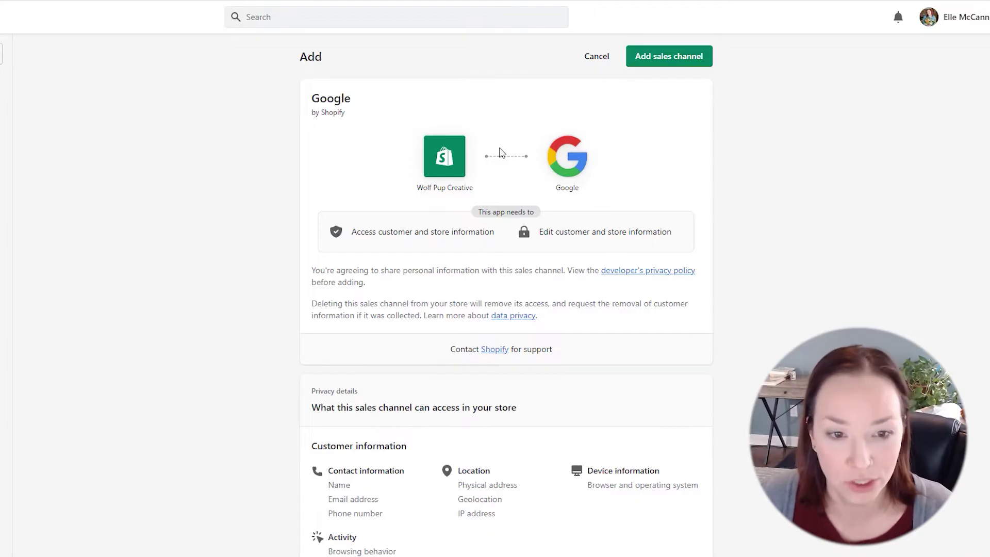
scroll(616, 240, "down", 8)
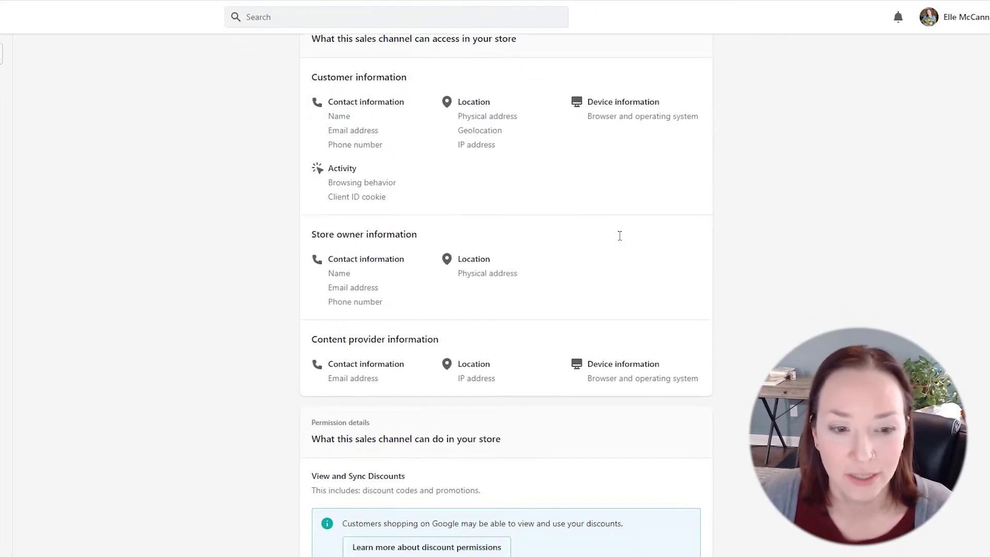
scroll(620, 235, "down", 14)
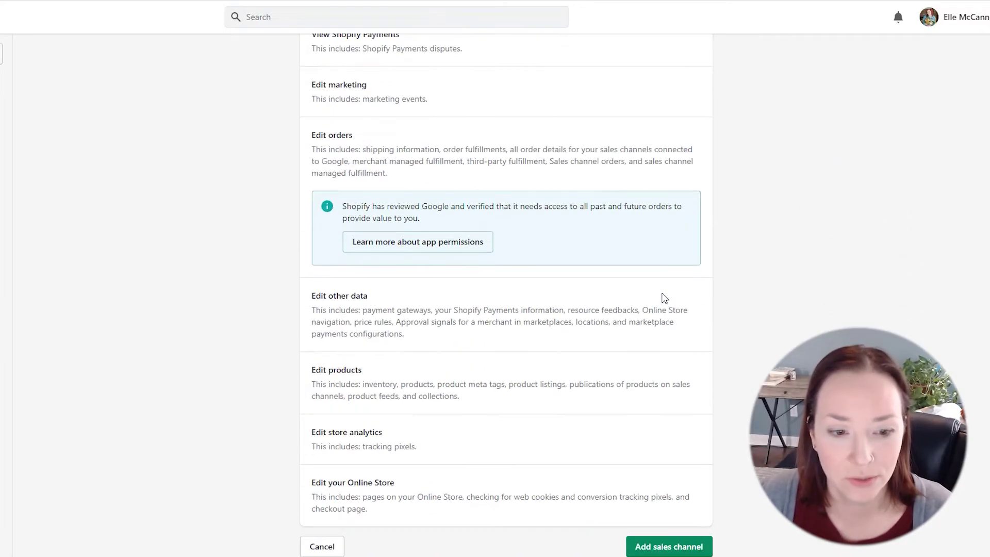
left_click(679, 548)
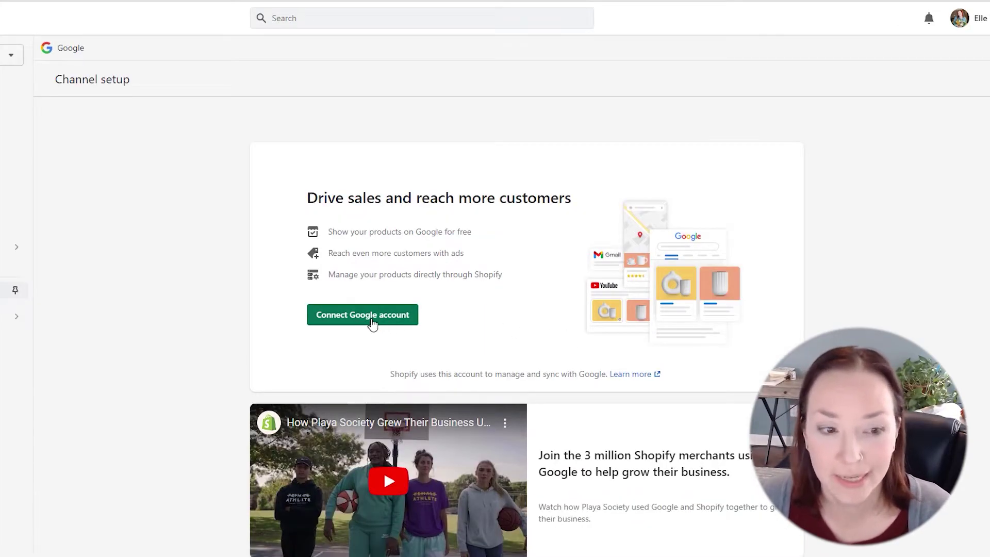
Step: Connect and allow the Google account, then confirm the store's contact information
left_click(372, 324)
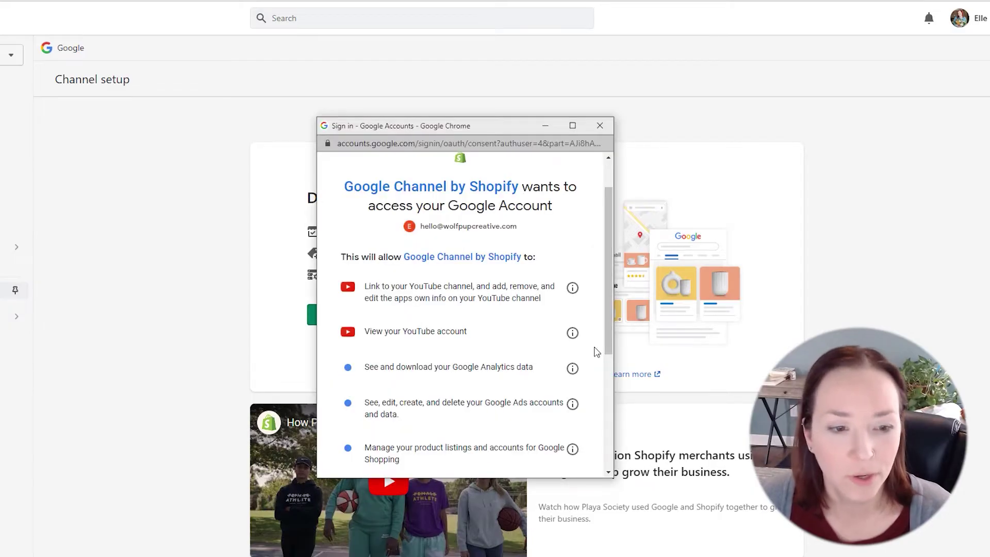
scroll(603, 306, "up", 2)
scroll(602, 306, "down", 5)
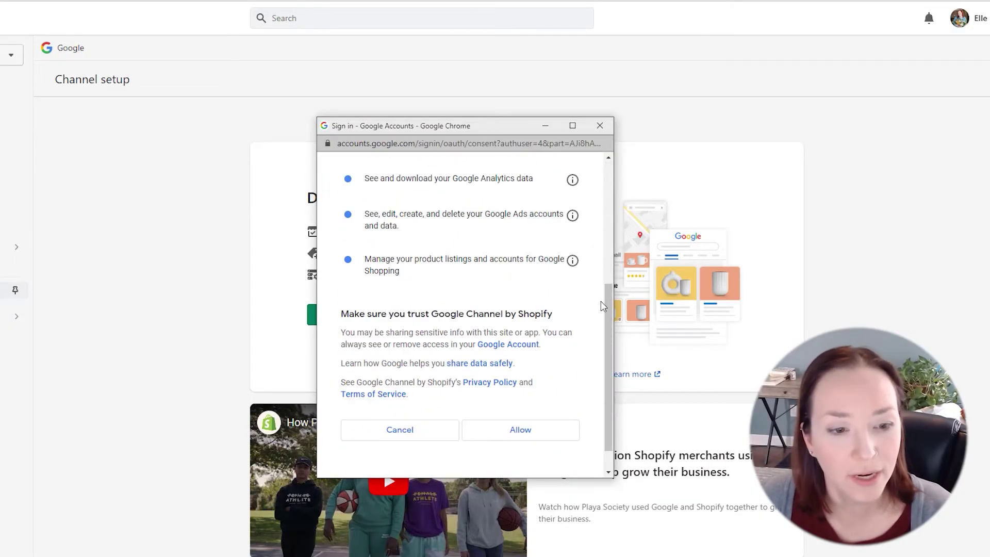
left_click(519, 400)
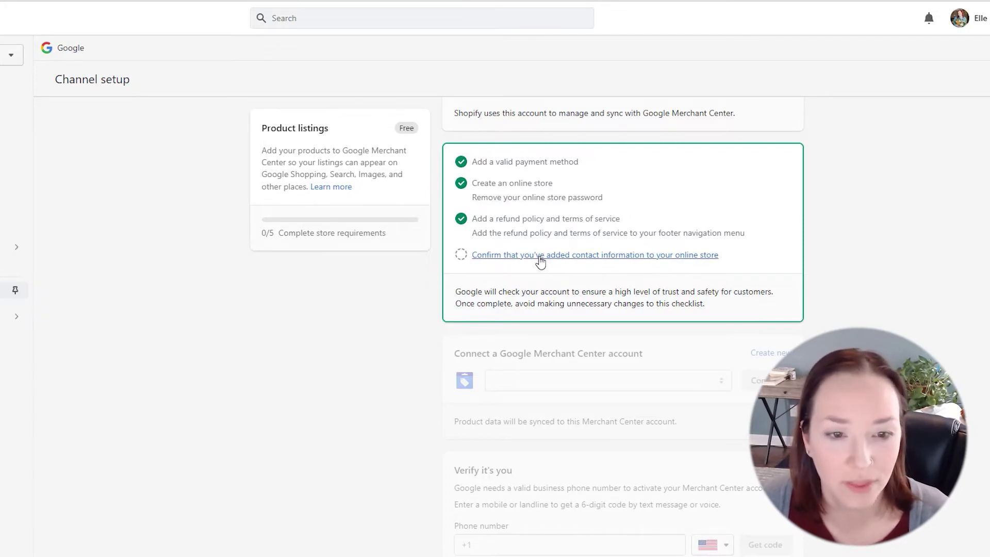
left_click(620, 259)
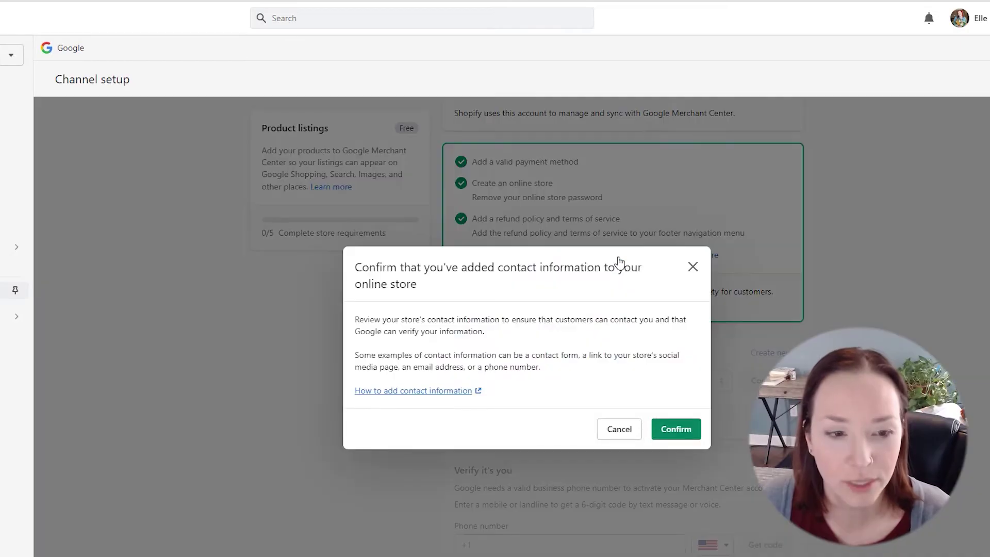
left_click(677, 429)
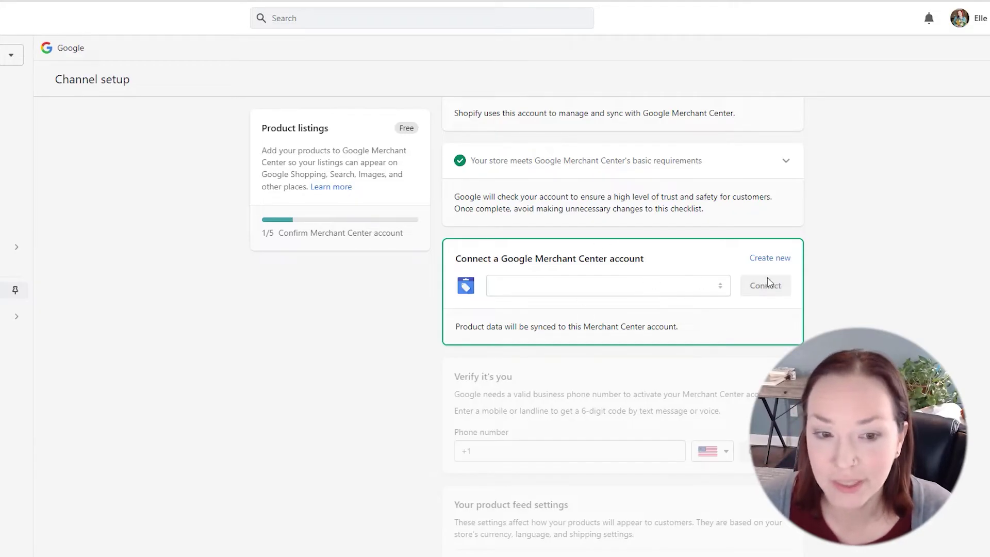
Step: Create a new Google Merchant Center account and connect it to the Google channel
left_click(771, 259)
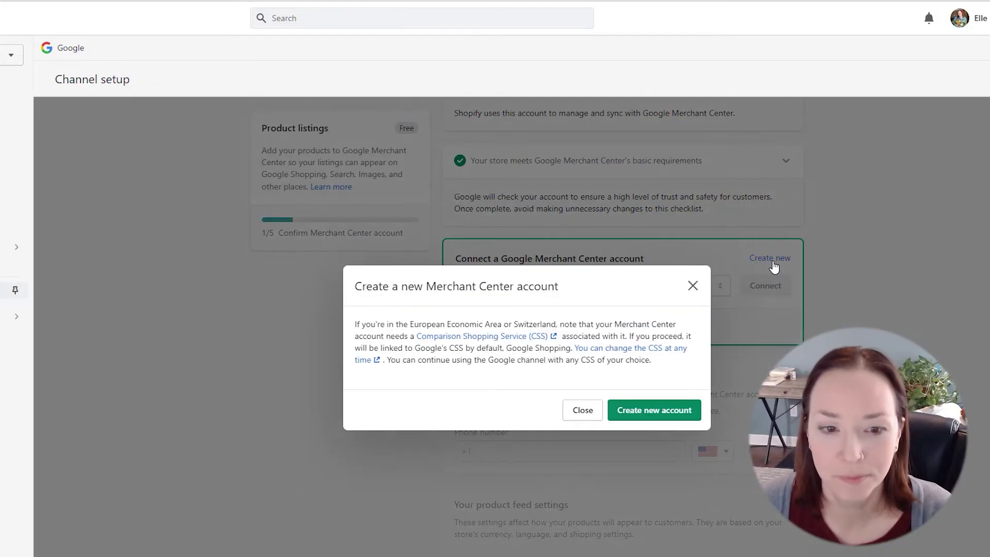
left_click(655, 410)
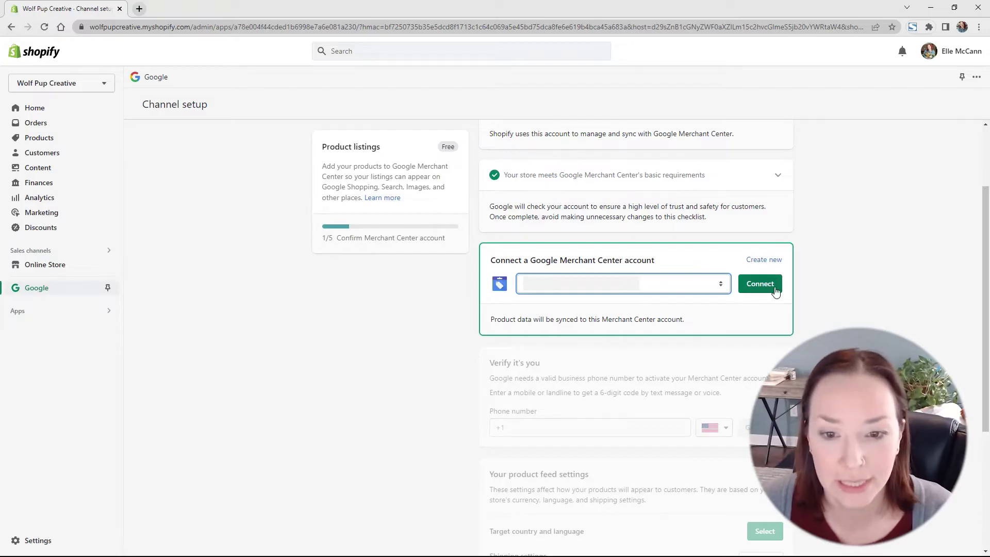
left_click(761, 283)
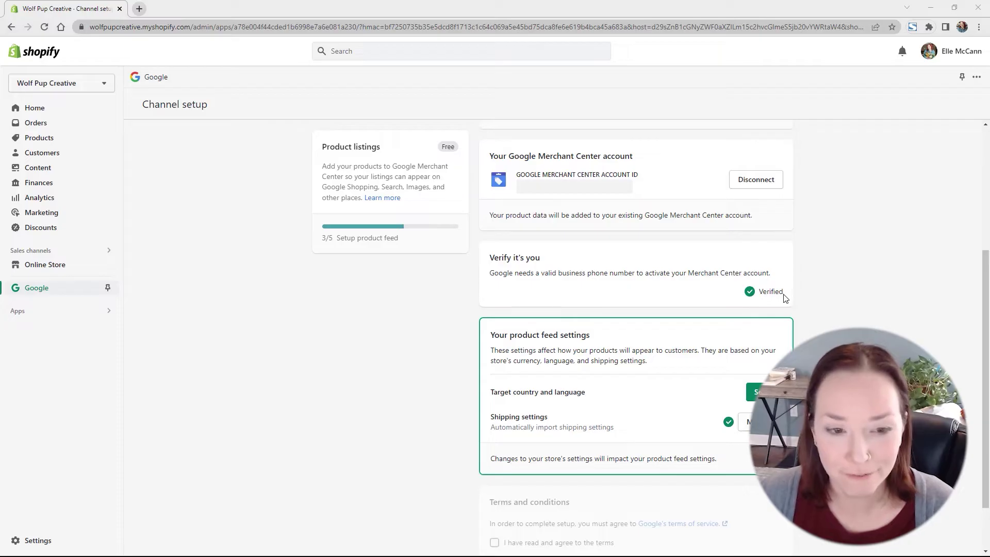
Step: Save United States and English as target country and language, agree to Google's terms, and complete setup
scroll(707, 309, "down", 1)
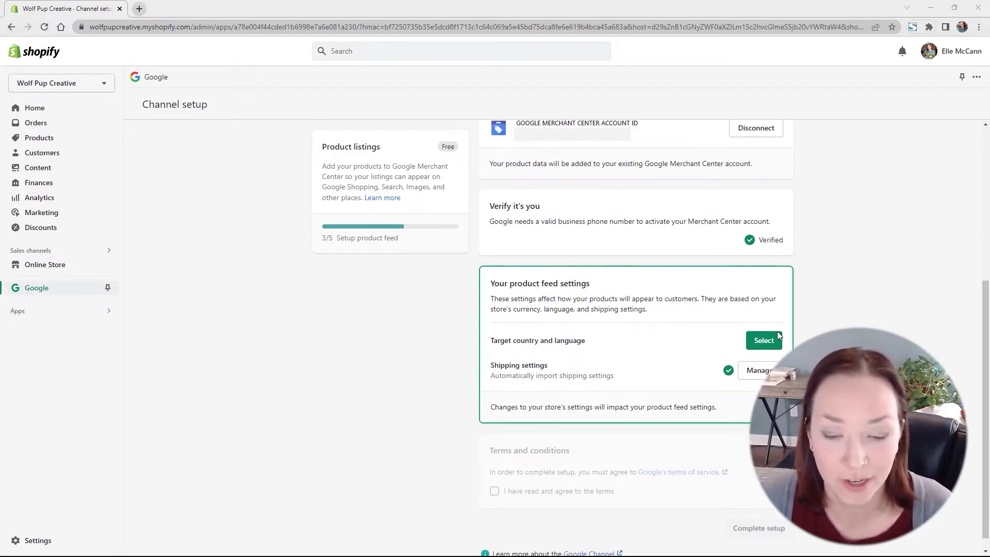
left_click(779, 338)
left_click(555, 328)
left_click(542, 350)
left_click(536, 380)
left_click(518, 402)
left_click(688, 428)
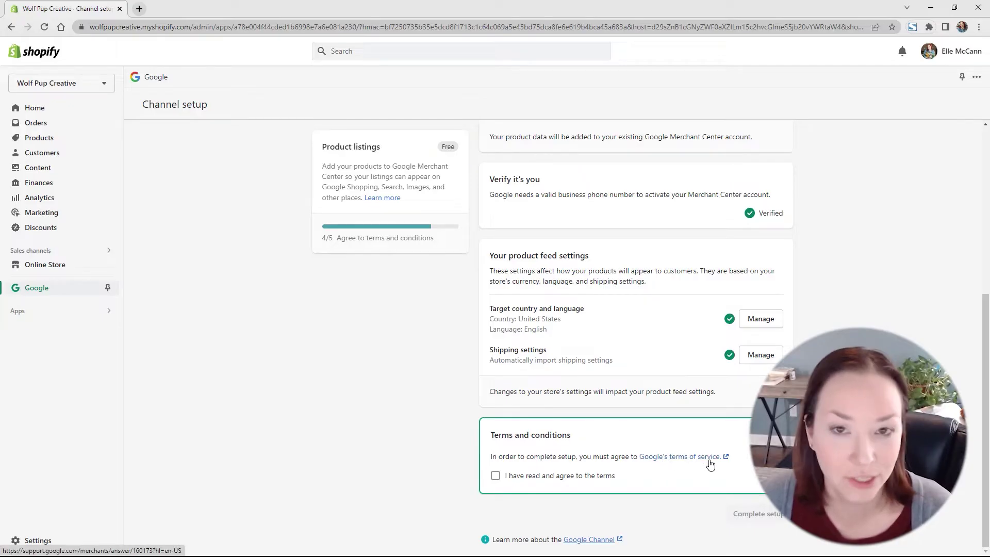
left_click(548, 476)
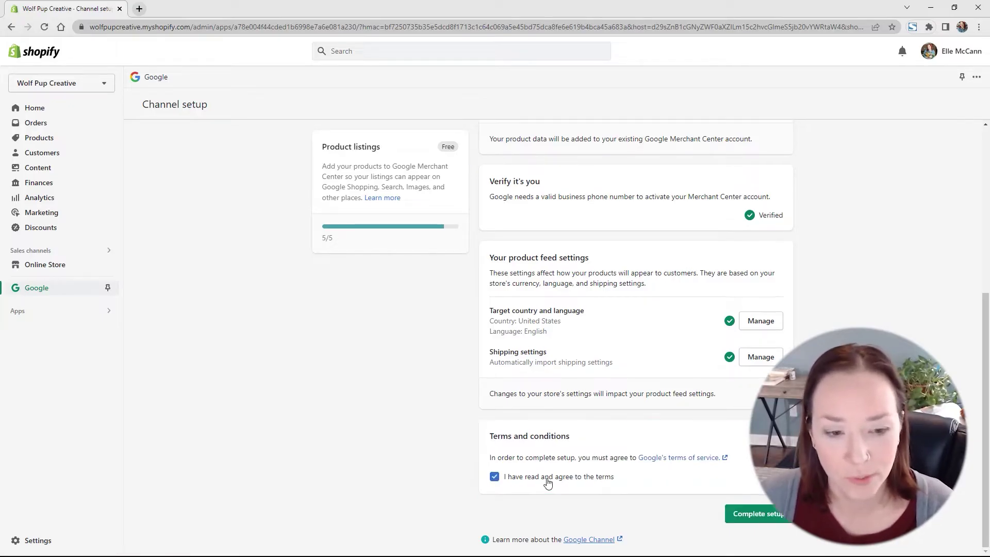
left_click(758, 515)
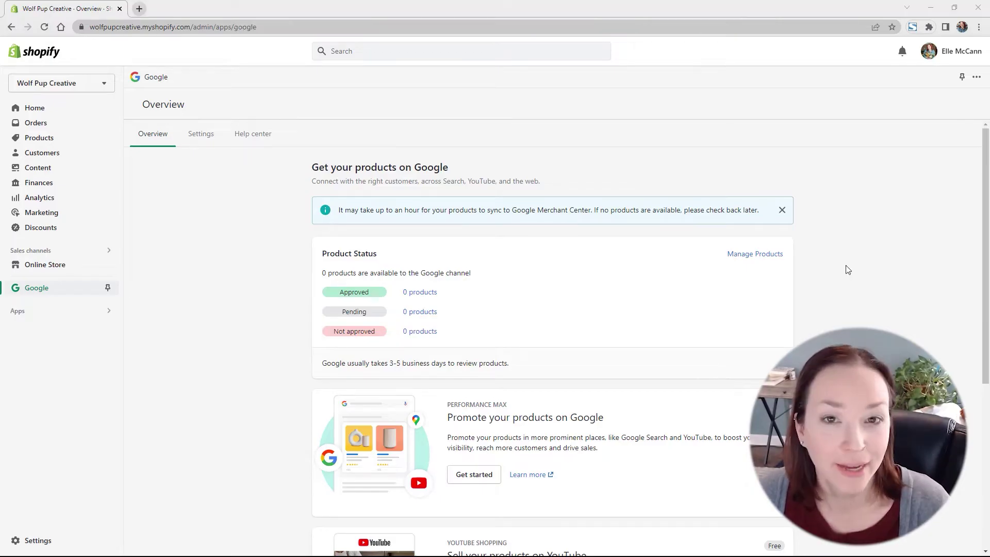
Step: Review the Google channel Overview, then pin Google in the sidebar's sales channels
scroll(849, 269, "down", 4)
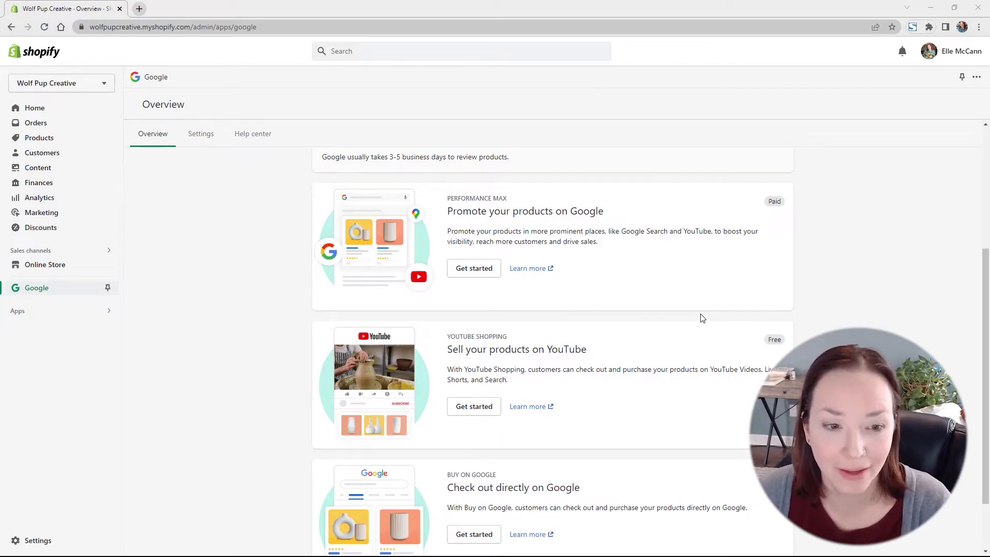
scroll(630, 315, "down", 2)
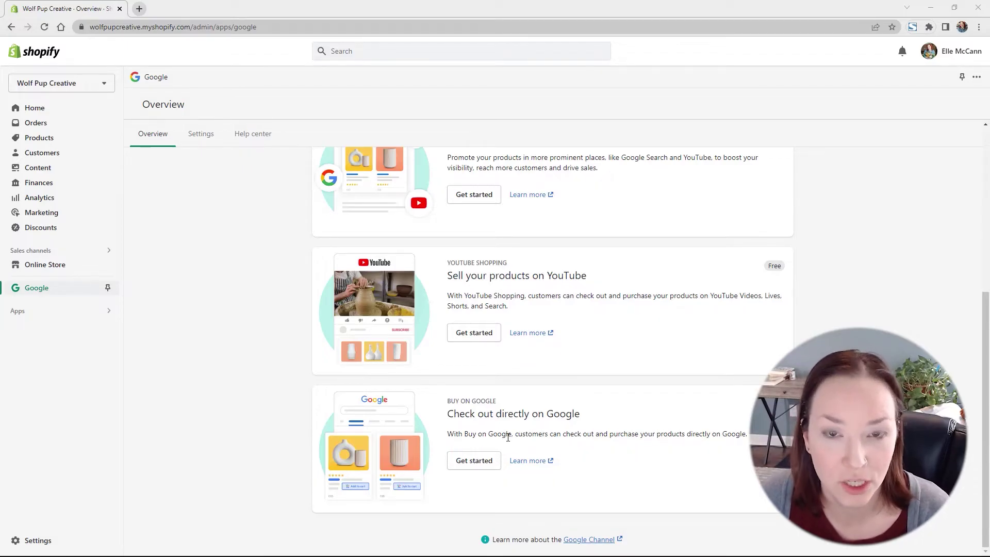
scroll(508, 436, "up", 5)
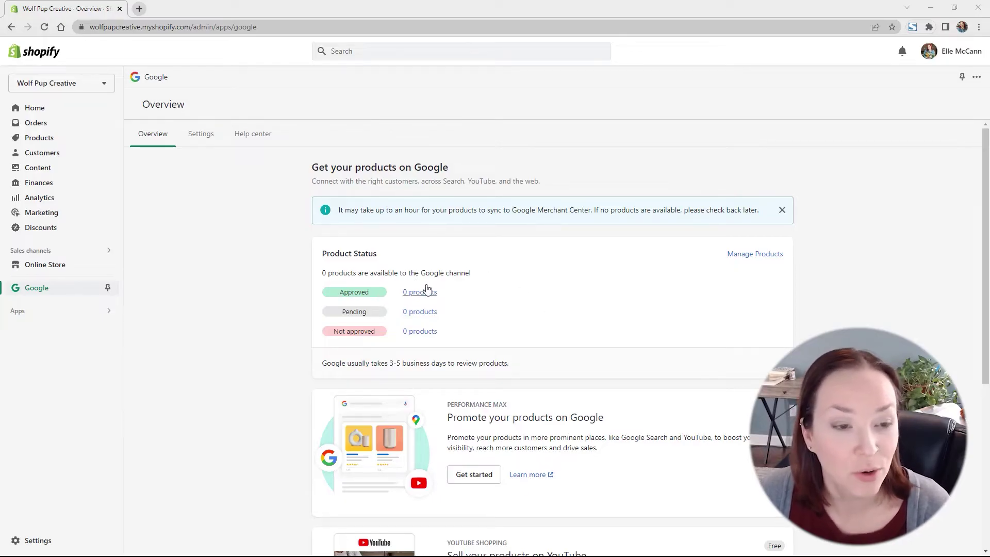
left_click(65, 252)
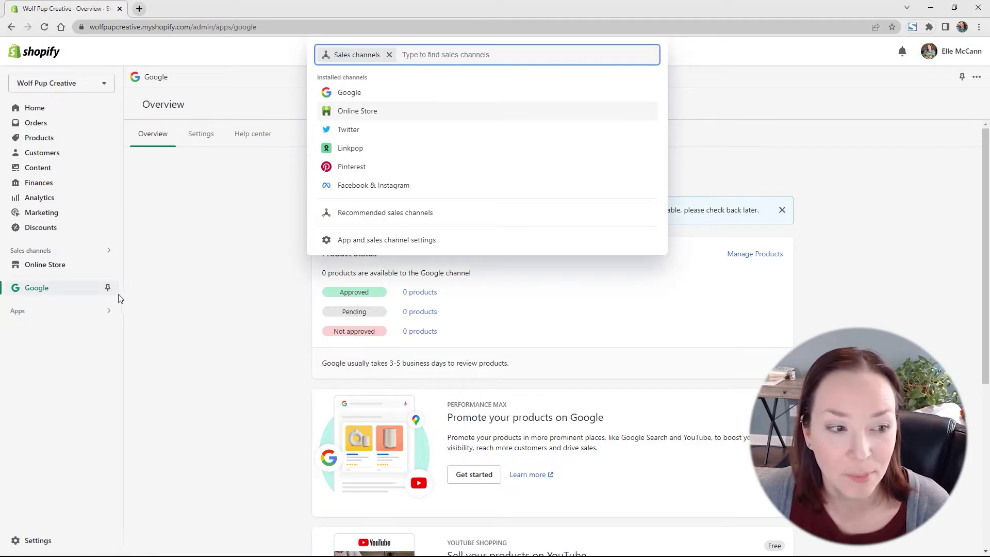
left_click(151, 298)
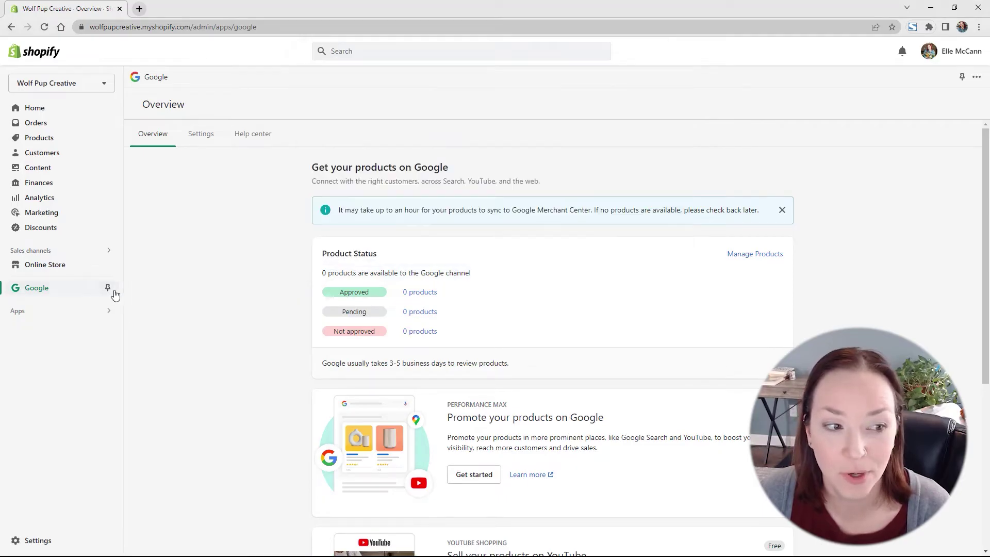
left_click(108, 287)
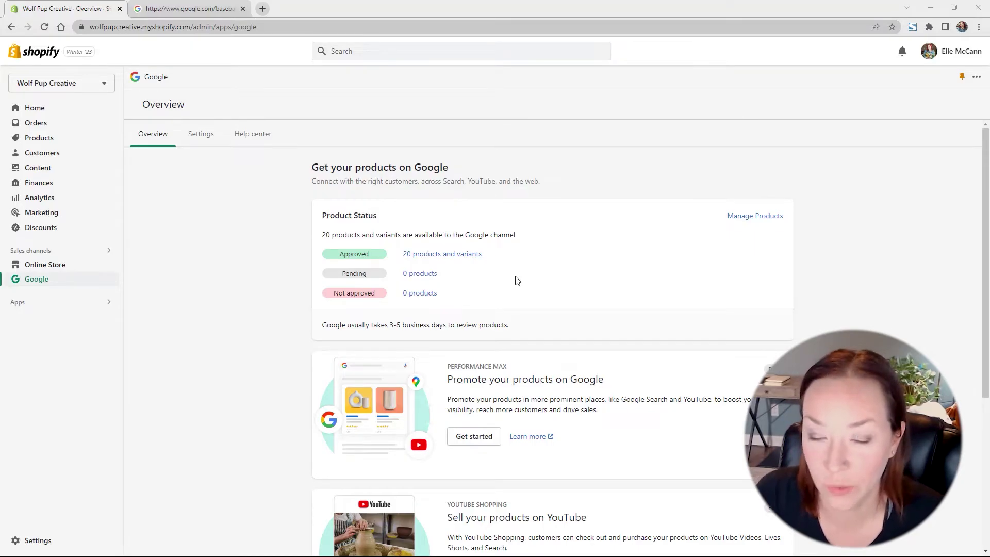
left_click(745, 222)
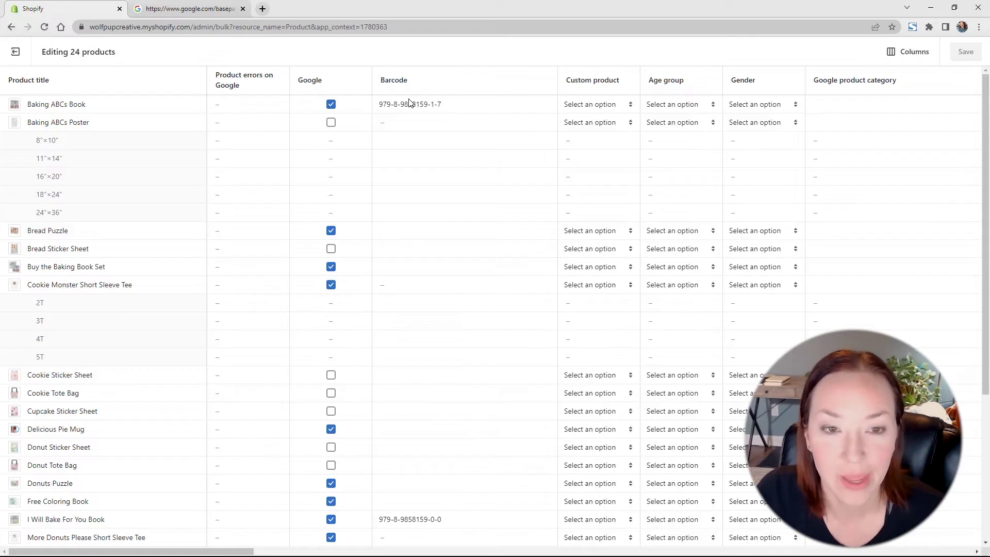
Step: Set Custom product to False for Baking ABCs Book and True for Bread Puzzle
left_click(607, 106)
left_click(591, 106)
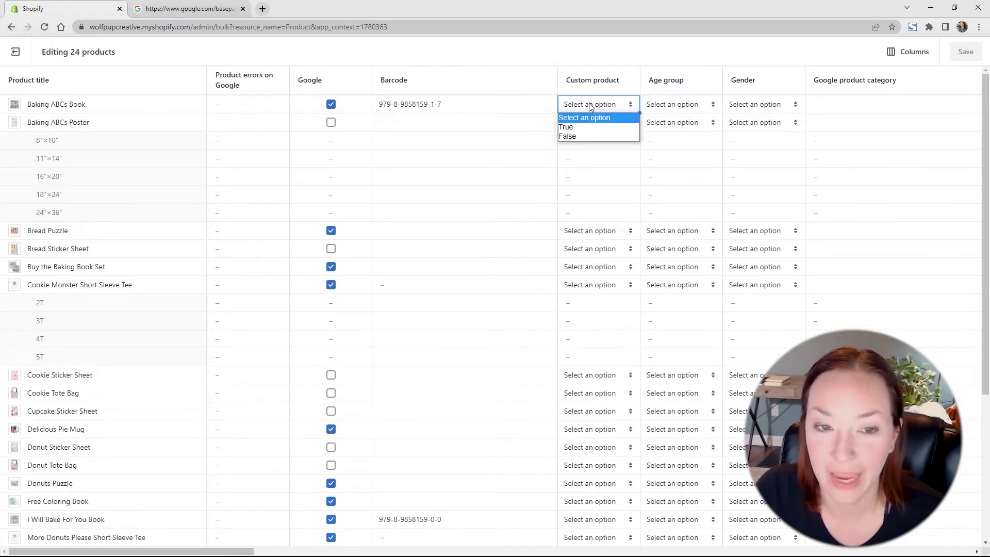
left_click(576, 136)
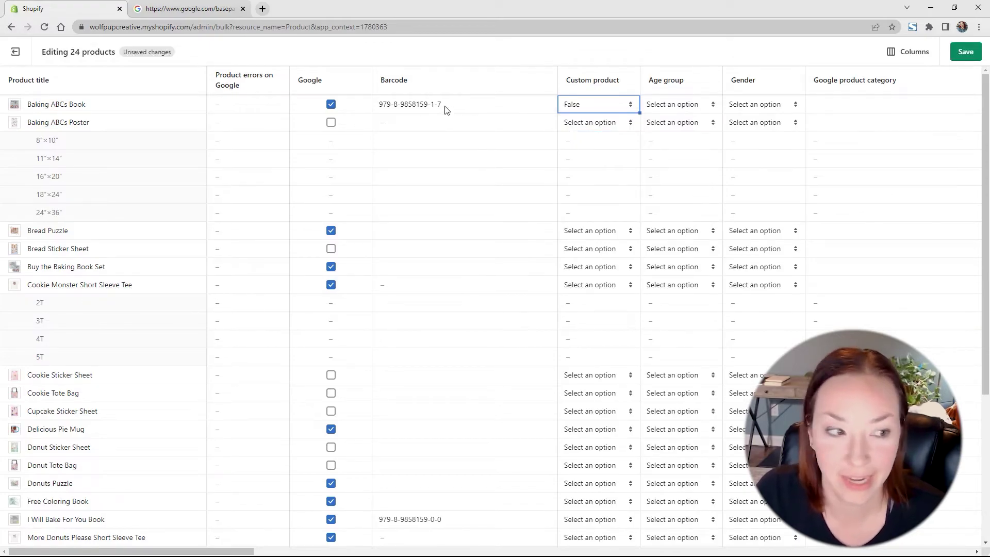
left_click(586, 230)
left_click(586, 231)
left_click(578, 253)
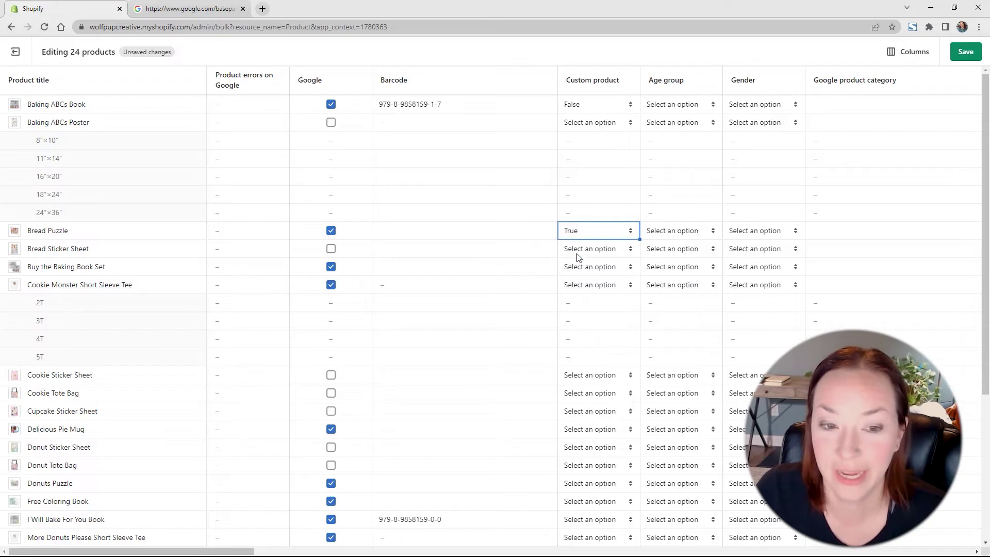
Step: Set Baking ABCs Book's Age group to Kids and Gender to Unisex
left_click(688, 106)
left_click(688, 105)
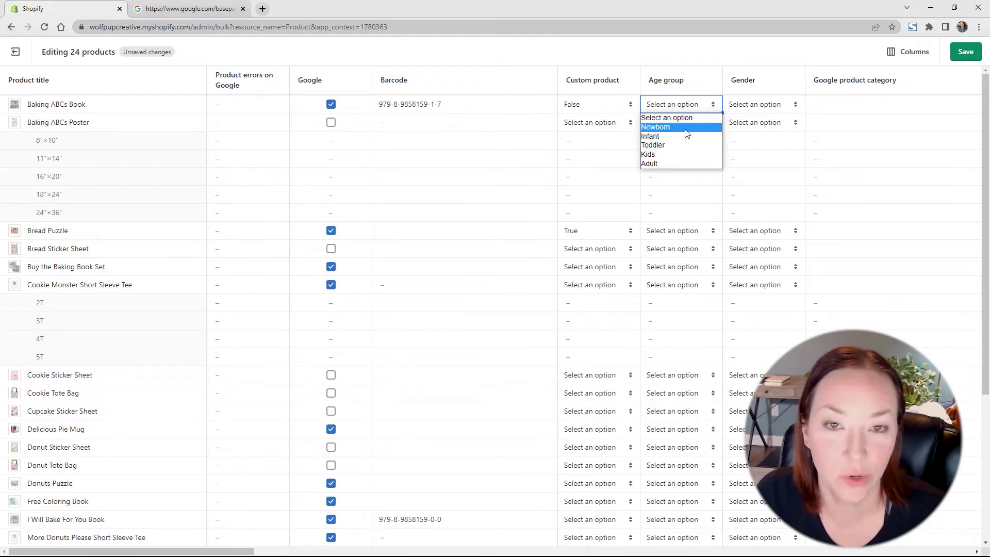
left_click(664, 153)
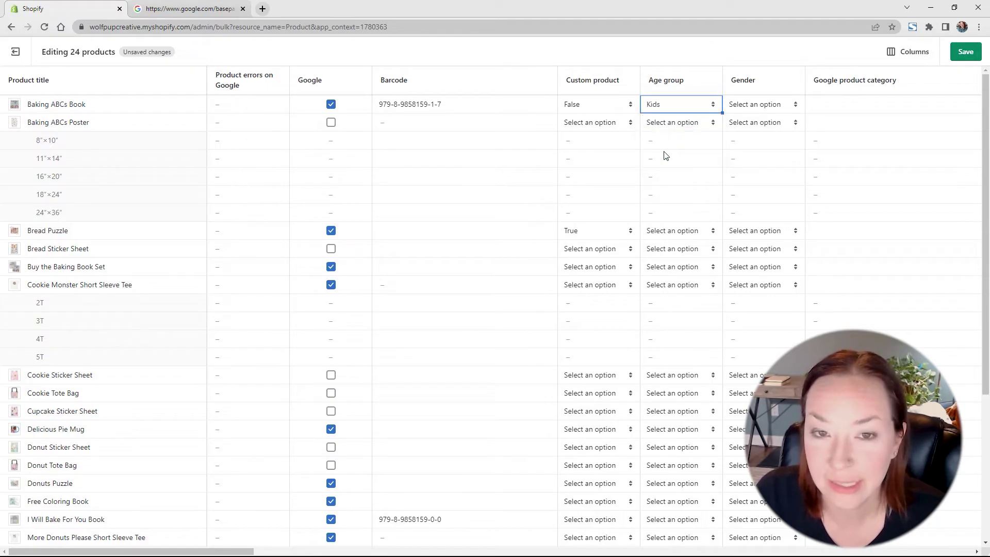
left_click(756, 105)
left_click(755, 105)
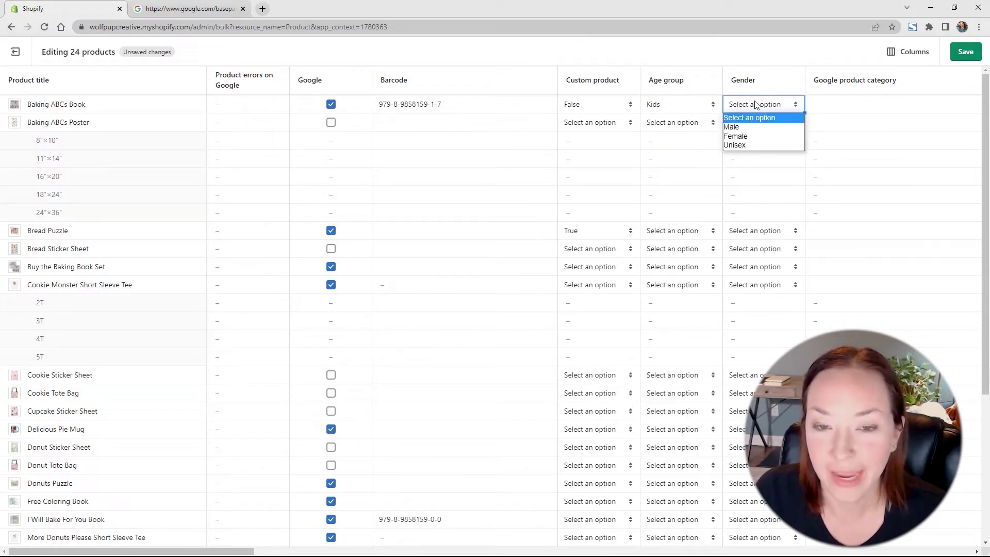
left_click(744, 146)
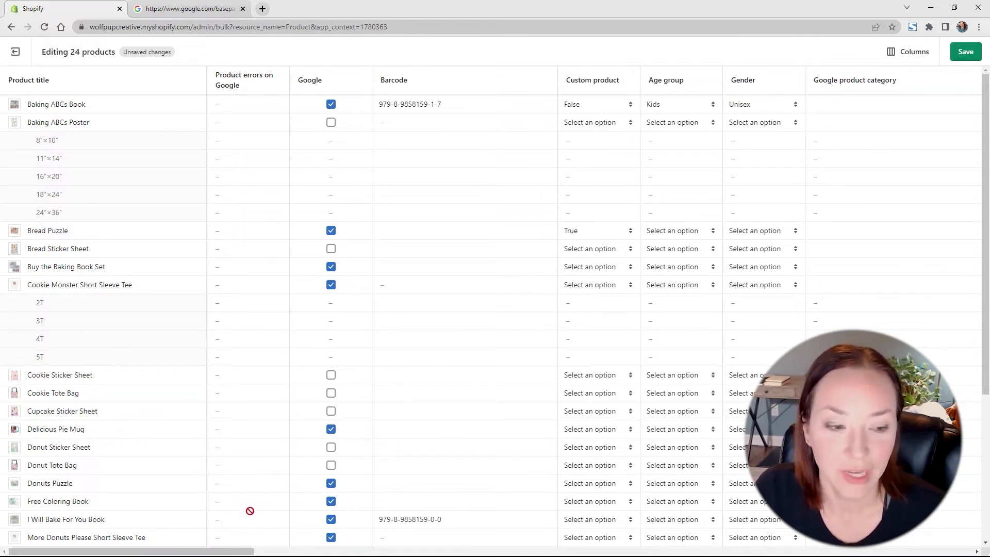
left_click_drag(247, 551, 283, 525)
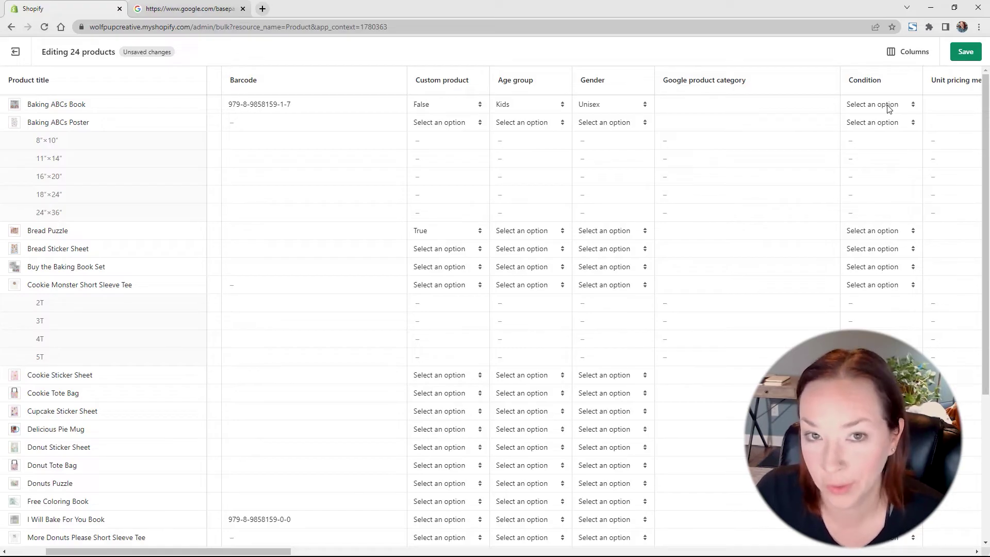
Step: Choose New from the Condition dropdown in the Baking ABCs Book row
left_click(885, 107)
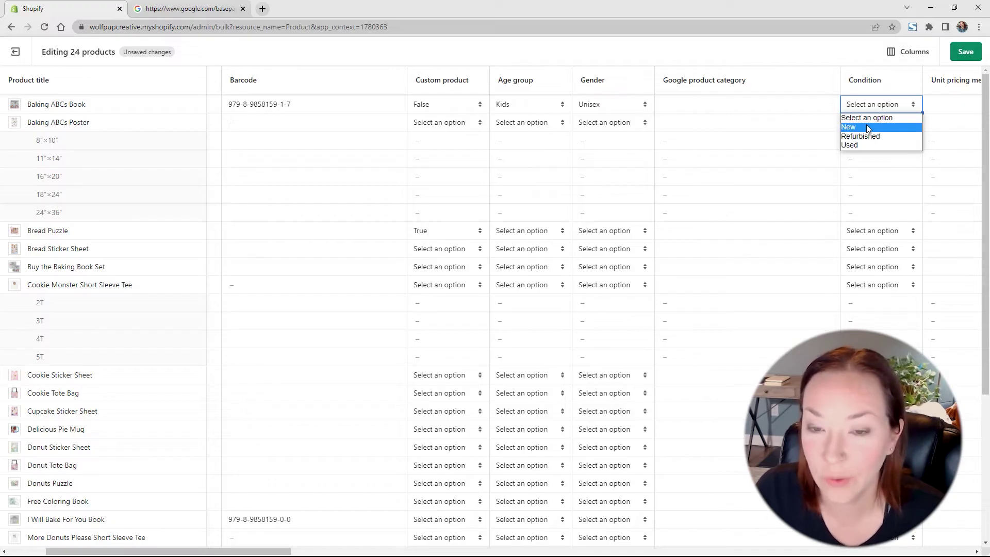
left_click(869, 128)
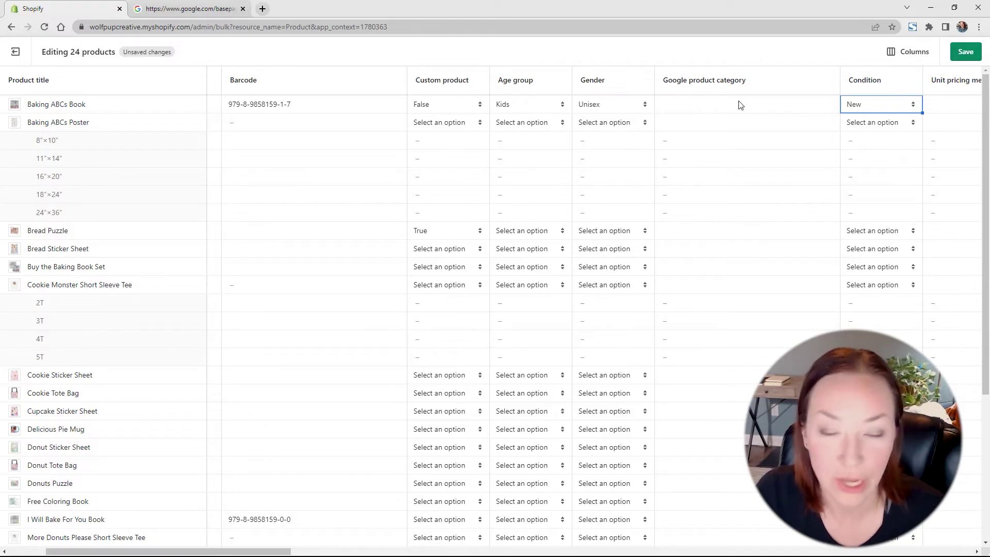
Step: Search the taxonomy page for 'print book' and select the Media > Books > Print Books line
left_click(161, 9)
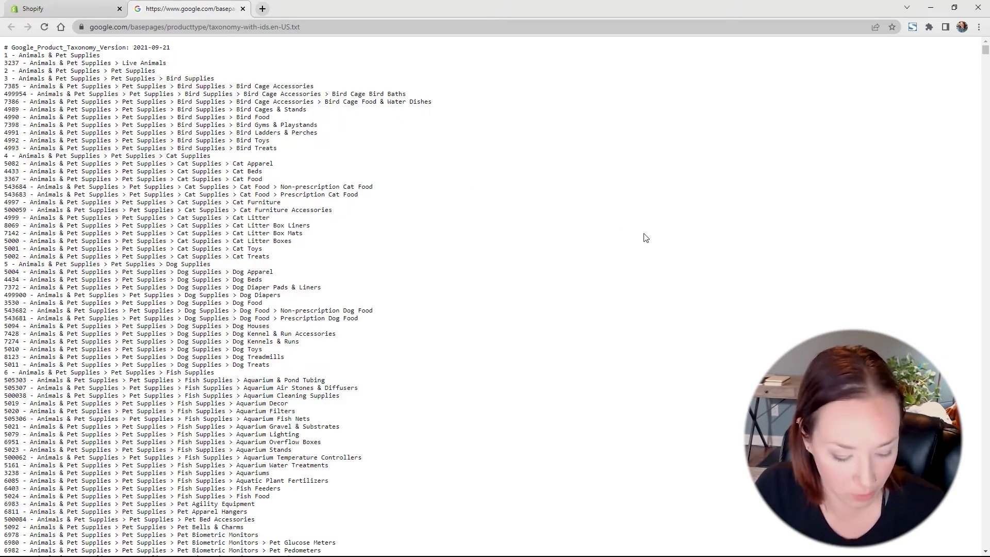
key("ctrl+f")
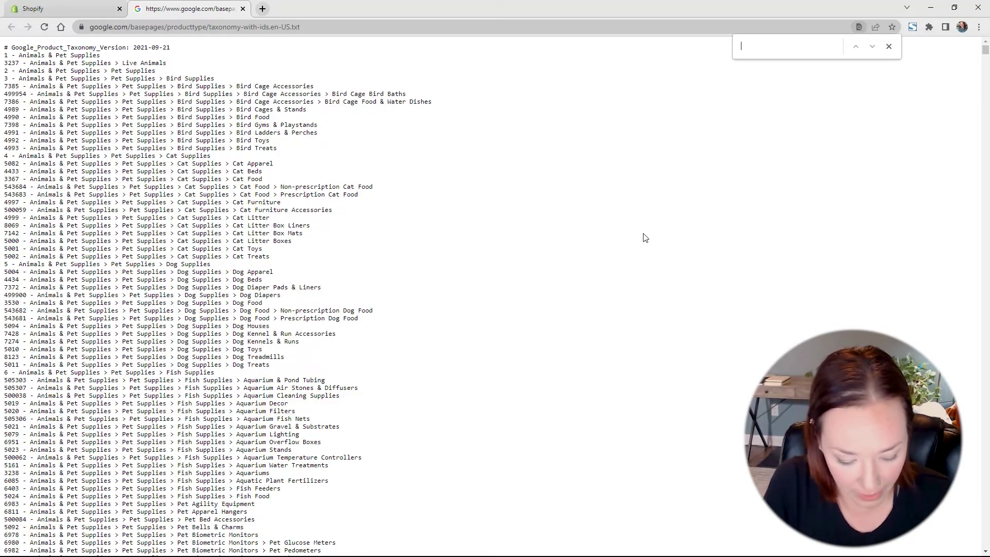
type("children")
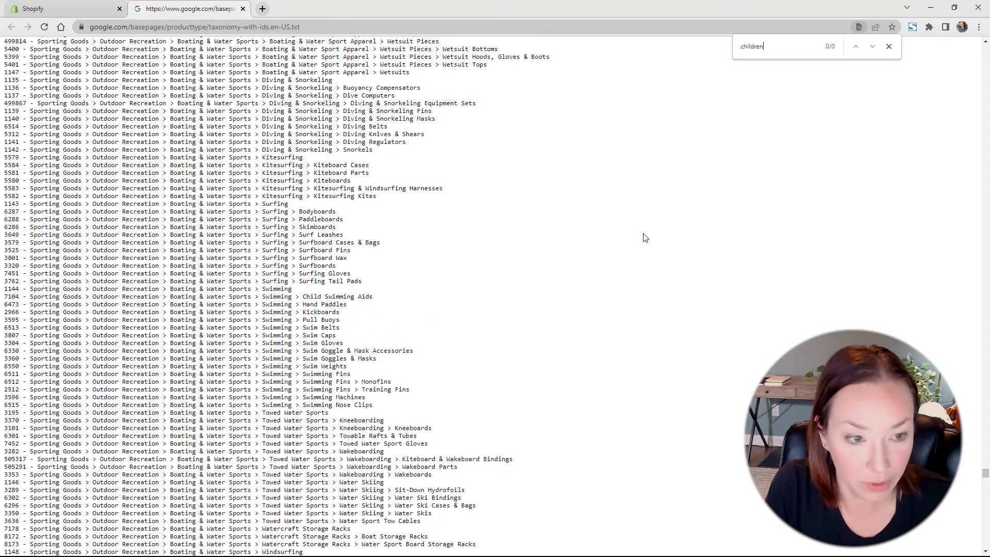
type(" book")
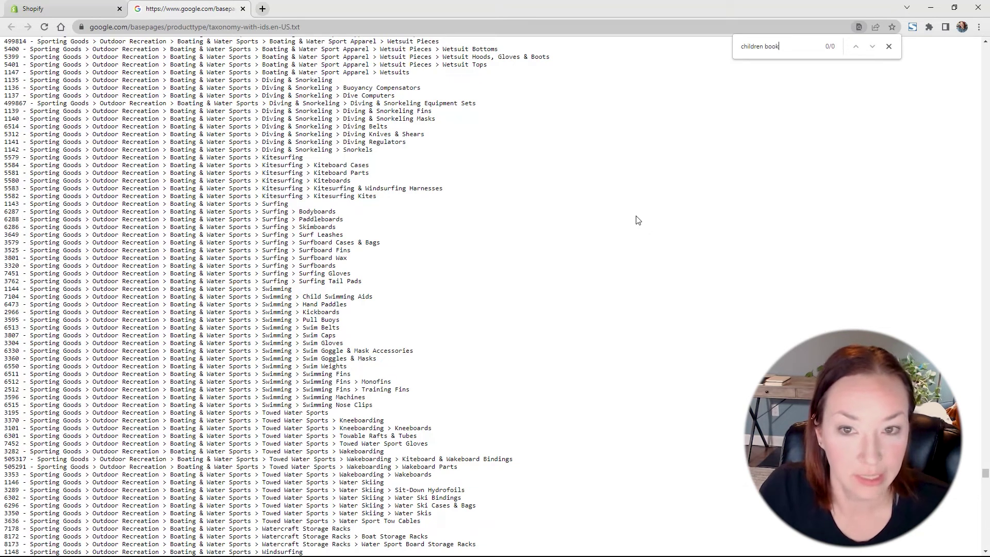
left_click_drag(764, 46, 719, 41)
key("BackSpace")
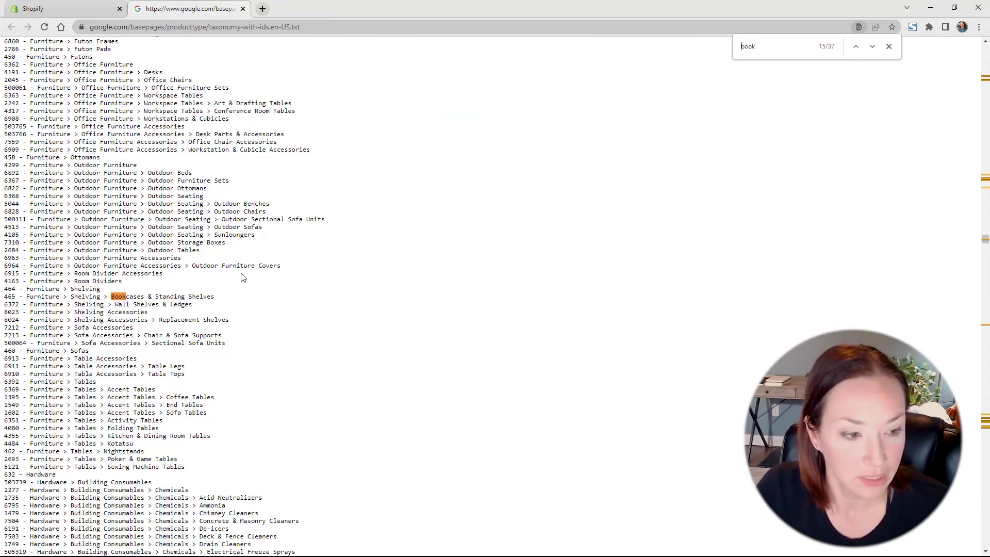
type("e")
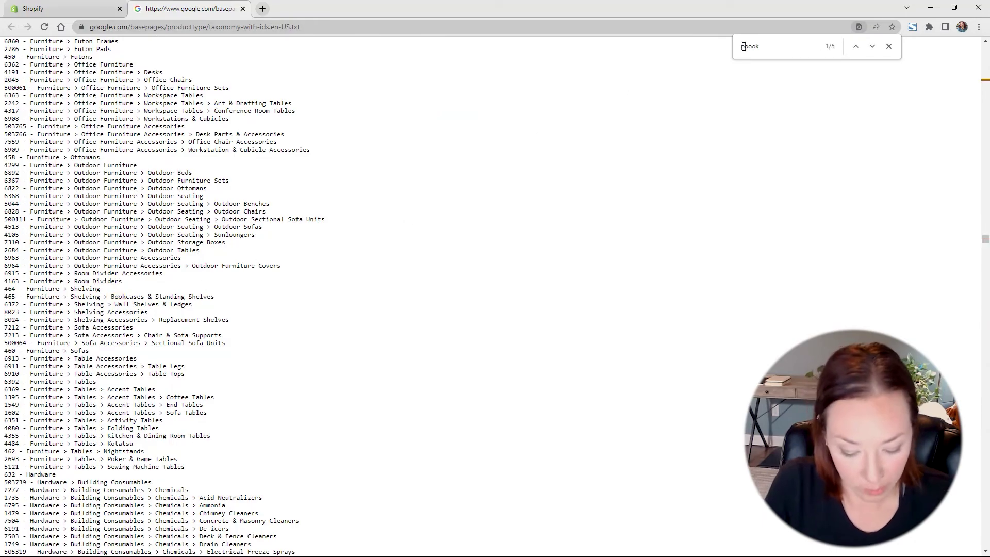
key("BackSpace")
type("print")
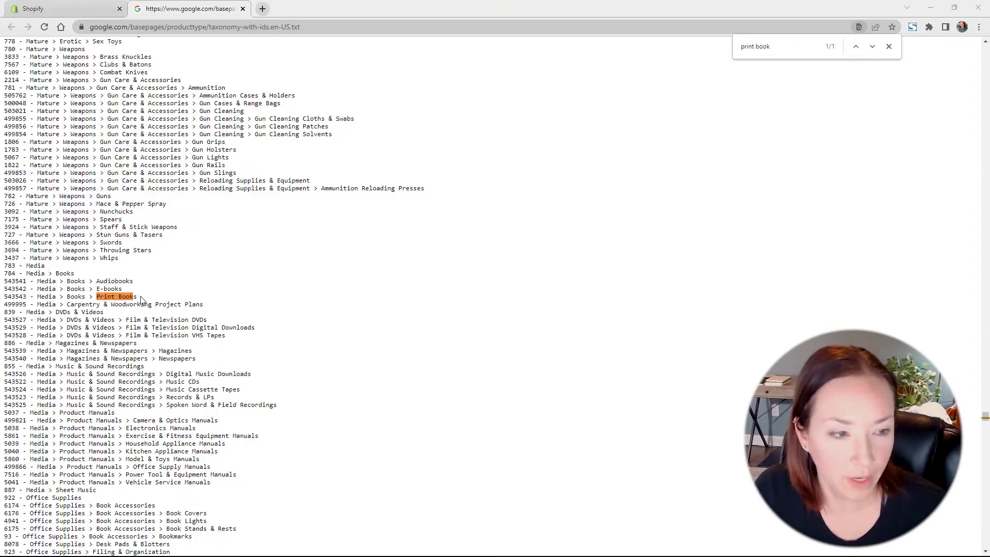
left_click_drag(141, 301, 37, 299)
key("ctrl+c")
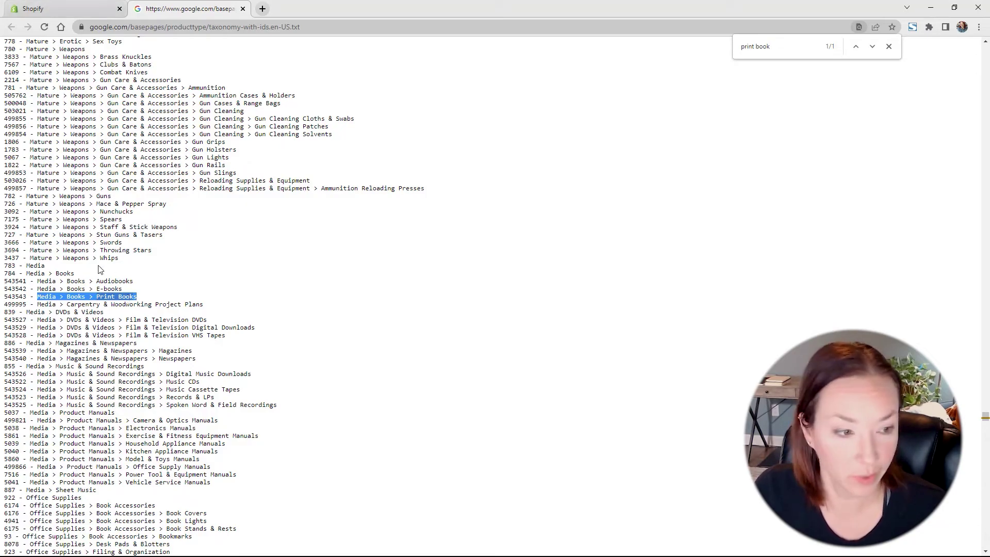
Step: Paste Media > Books > Print Books into Baking ABCs Book's Google product category cell
left_click(46, 10)
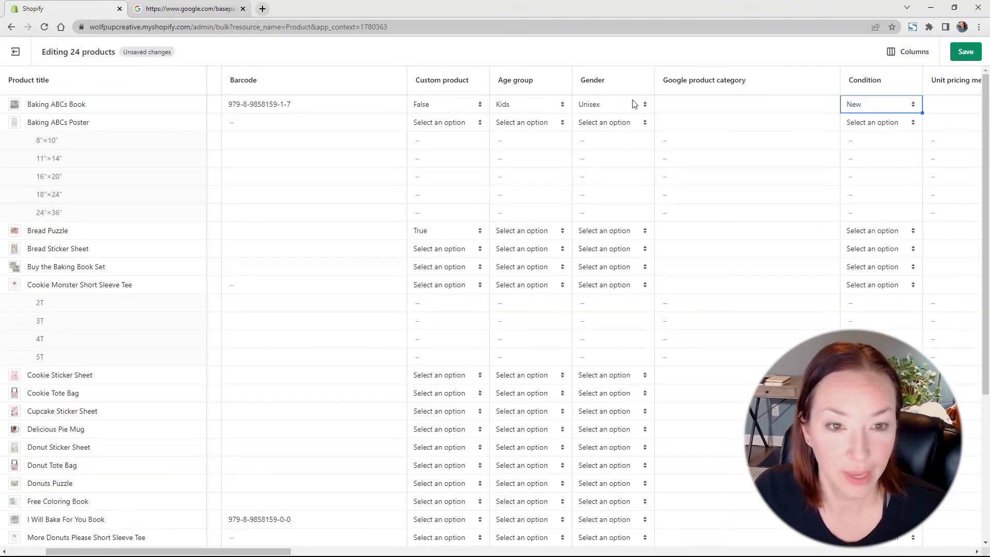
left_click(691, 104)
left_click(691, 106)
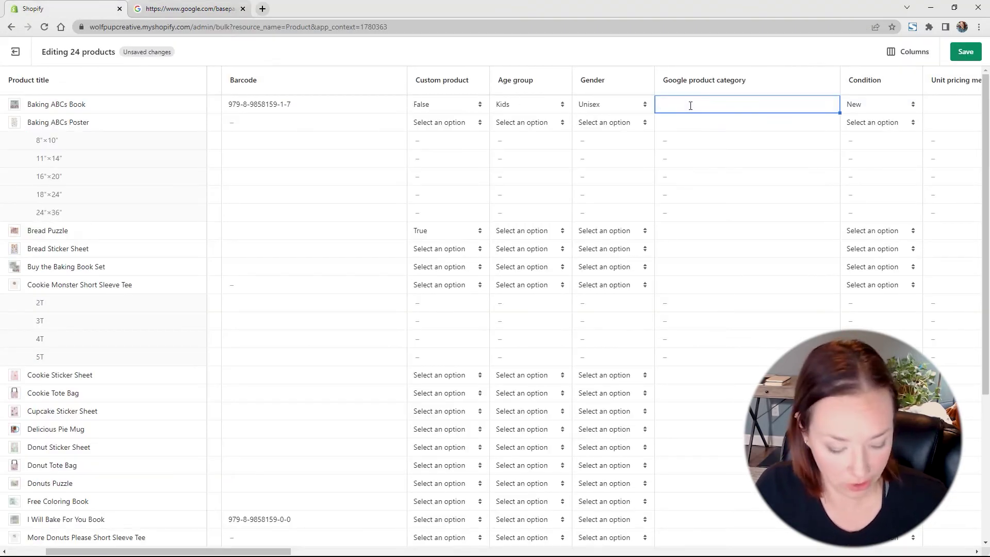
key("ctrl+v")
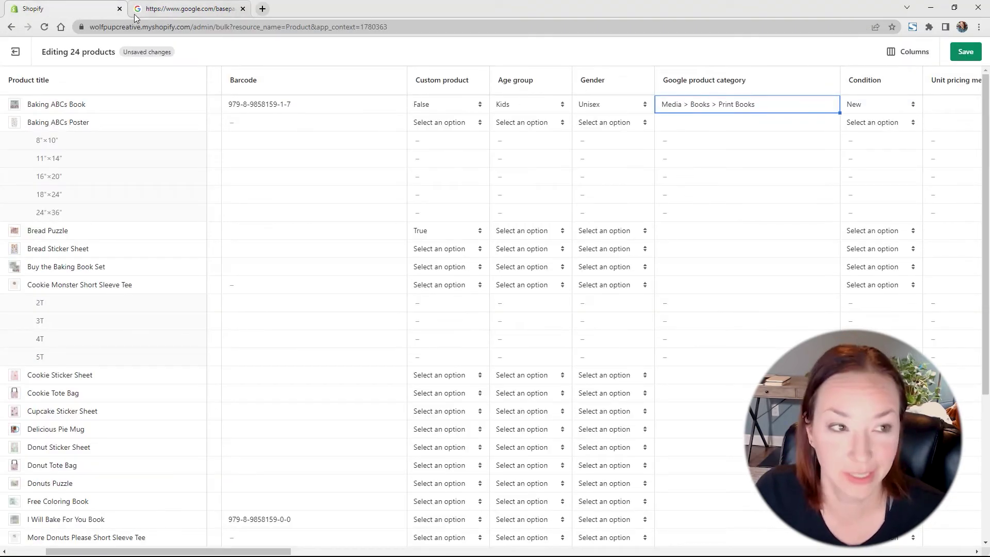
left_click(155, 13)
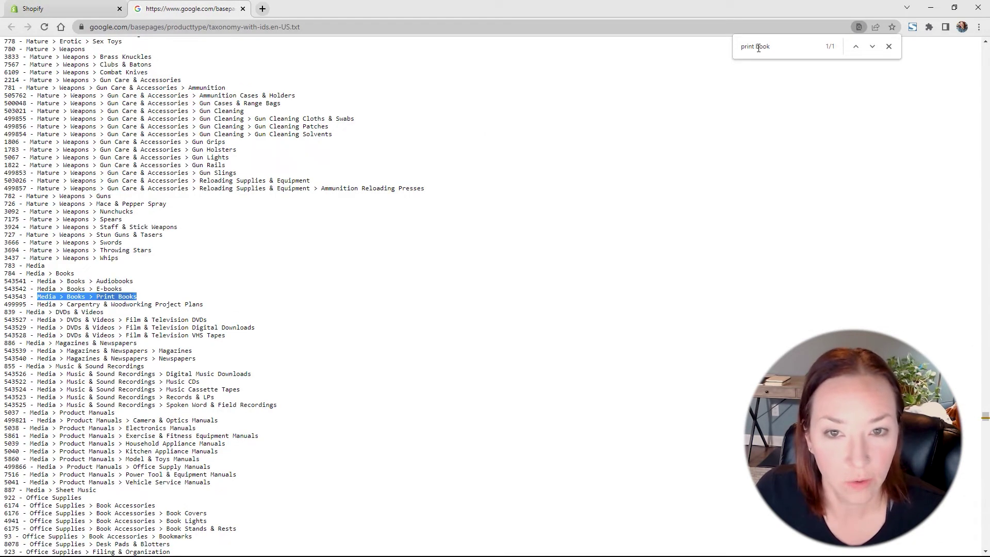
Step: Broaden the taxonomy search from 'print' to just 'book' and scroll through the results
left_click_drag(756, 47, 741, 46)
key("BackSpace")
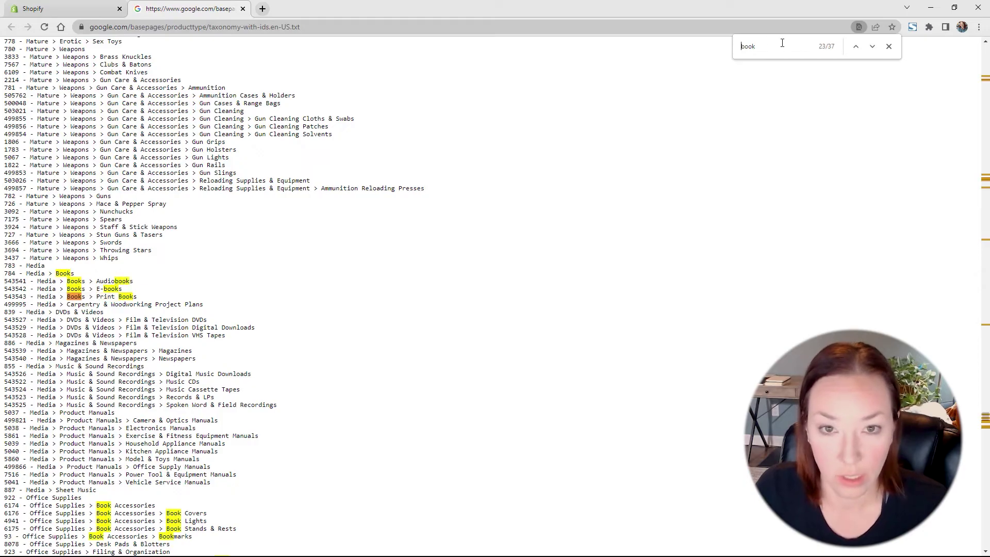
scroll(639, 199, "down", 3)
scroll(637, 200, "down", 4)
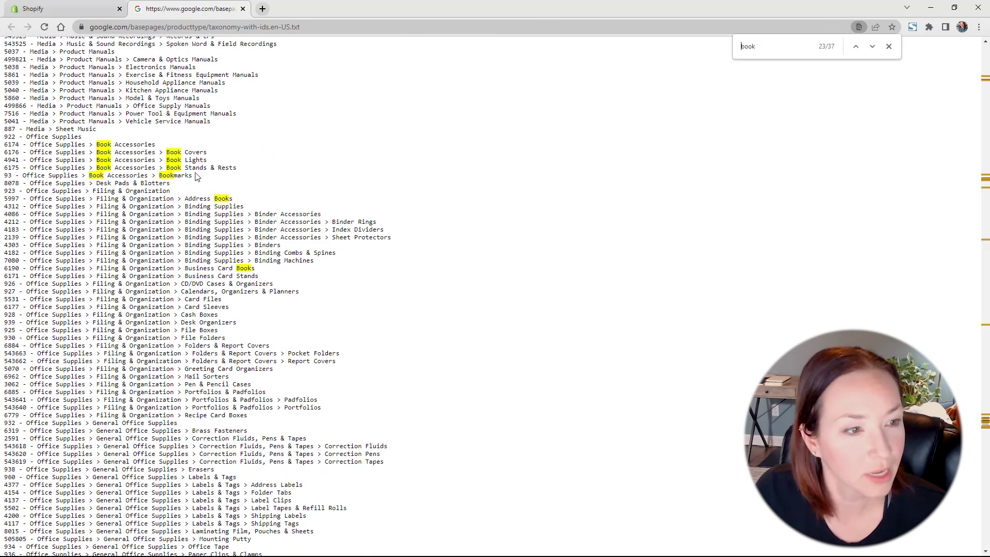
scroll(308, 170, "down", 2)
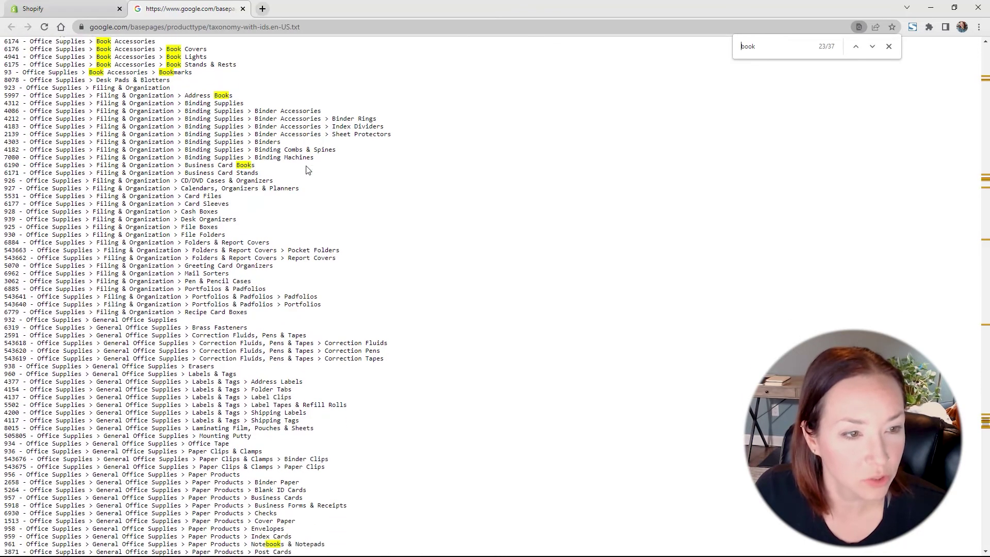
scroll(308, 171, "down", 6)
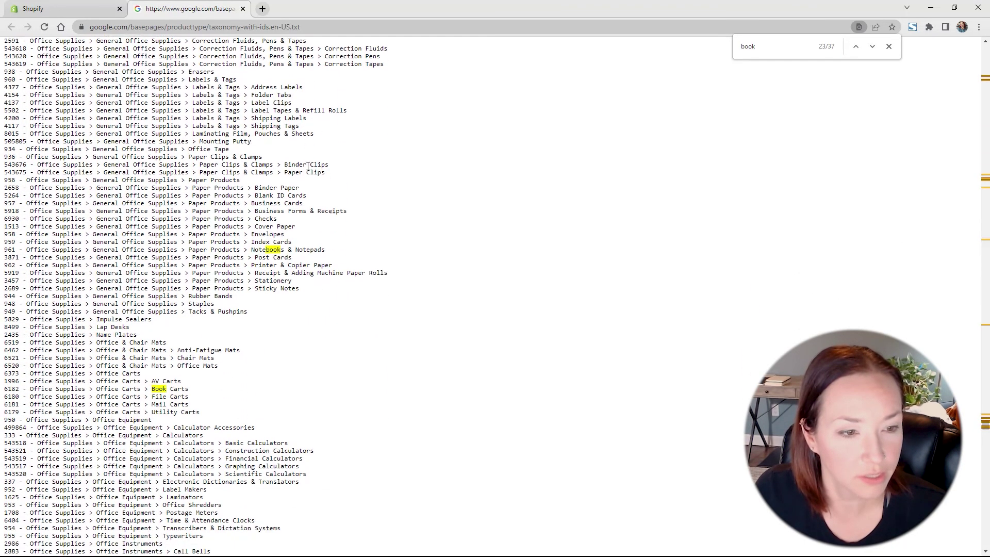
scroll(308, 166, "down", 8)
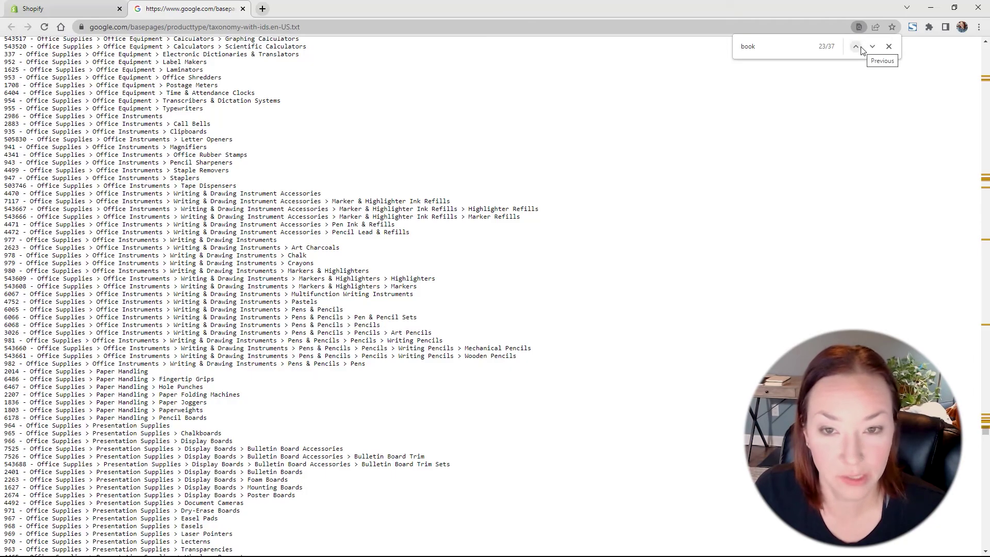
Step: Search the taxonomy for 'education' and cycle through the Educational Toys matches
key("ctrl+f")
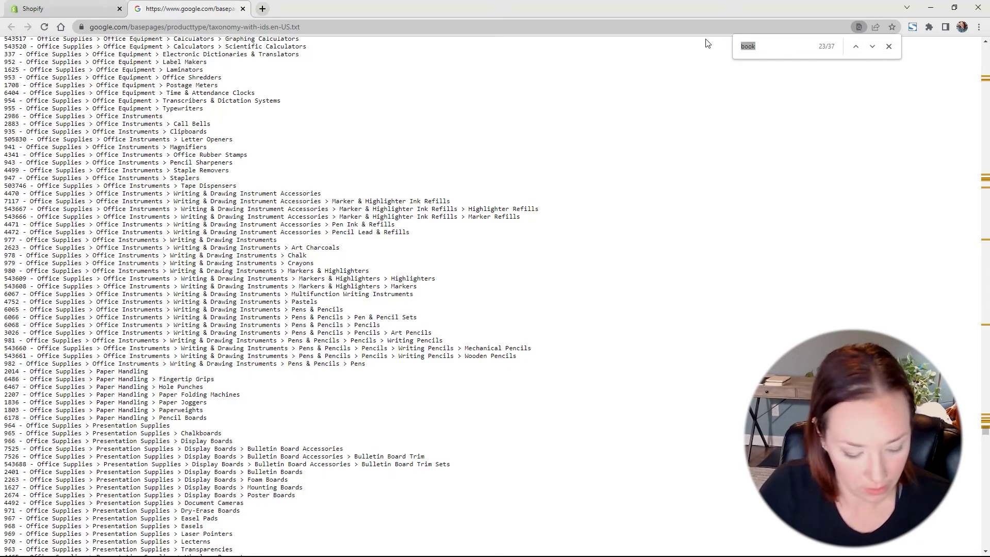
type("education")
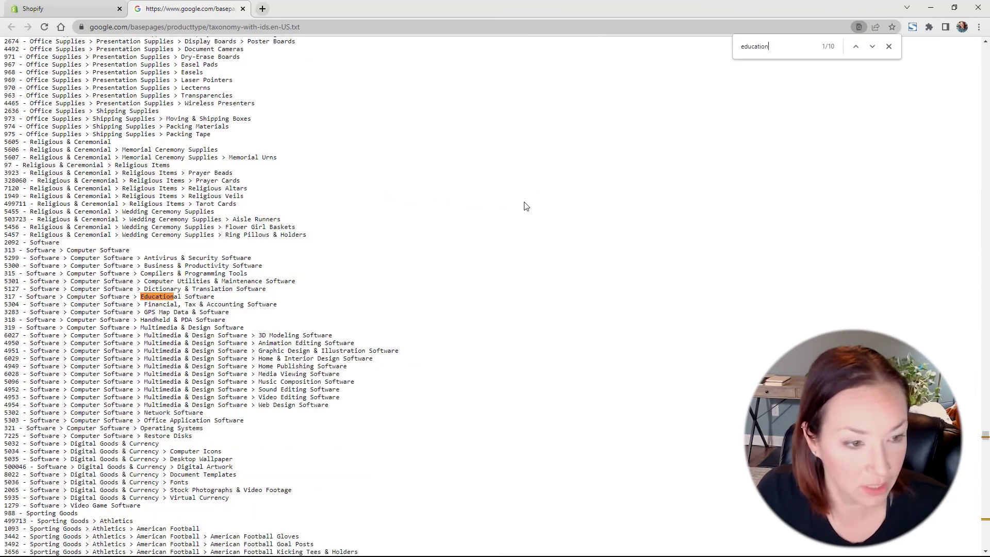
left_click(872, 47)
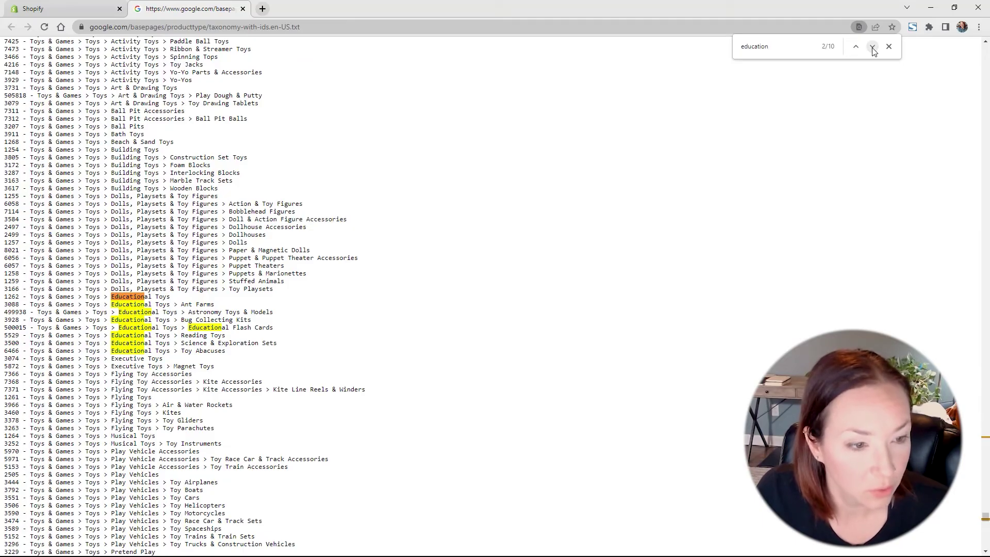
left_click(872, 47)
left_click(872, 48)
left_click(872, 48)
left_click(872, 48)
left_click(872, 47)
left_click(872, 47)
left_click(872, 47)
left_click(872, 48)
left_click(872, 48)
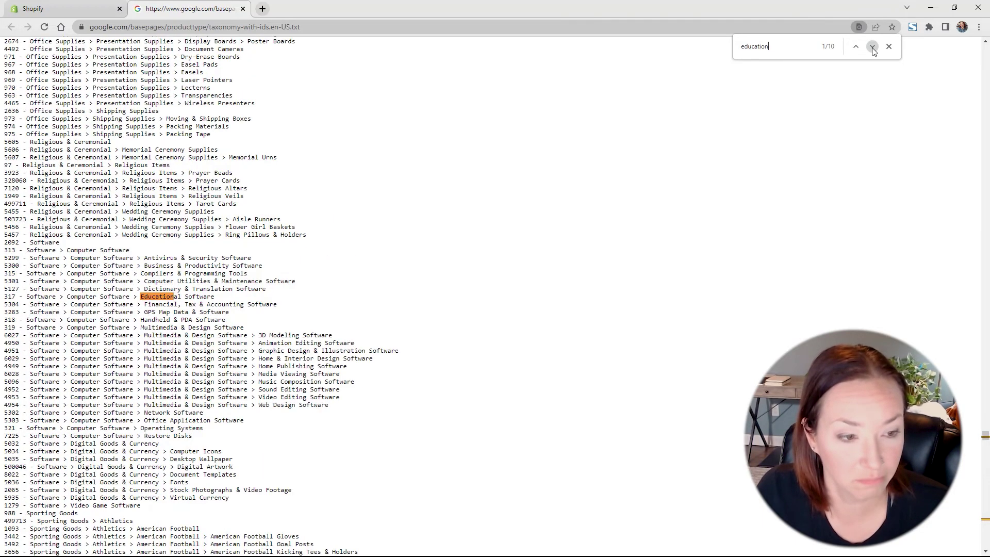
left_click(872, 48)
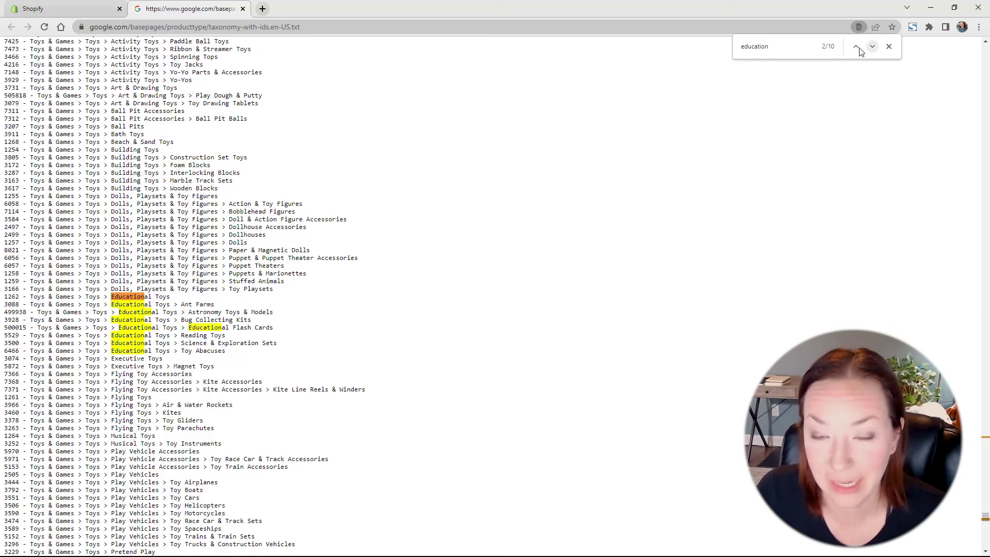
Step: Try 'children' and 'kid', step through the 3 'child' matches, then return to Shopify
key("ctrl+a")
type("children")
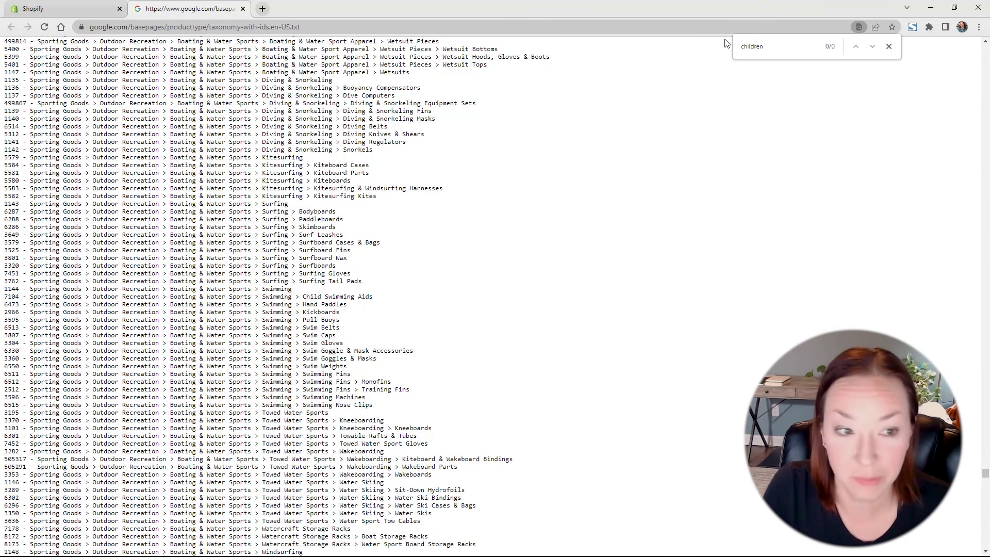
key("ctrl+a")
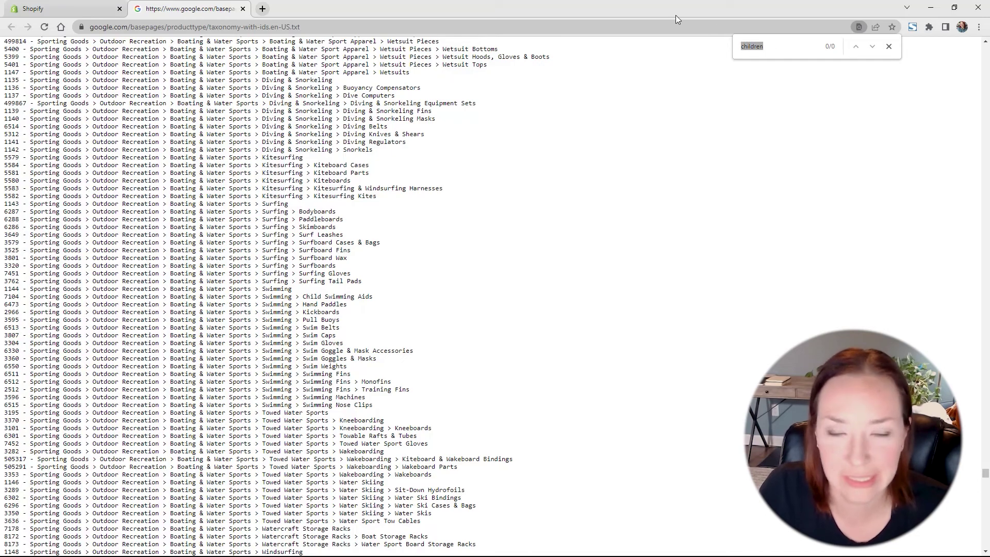
type("kid")
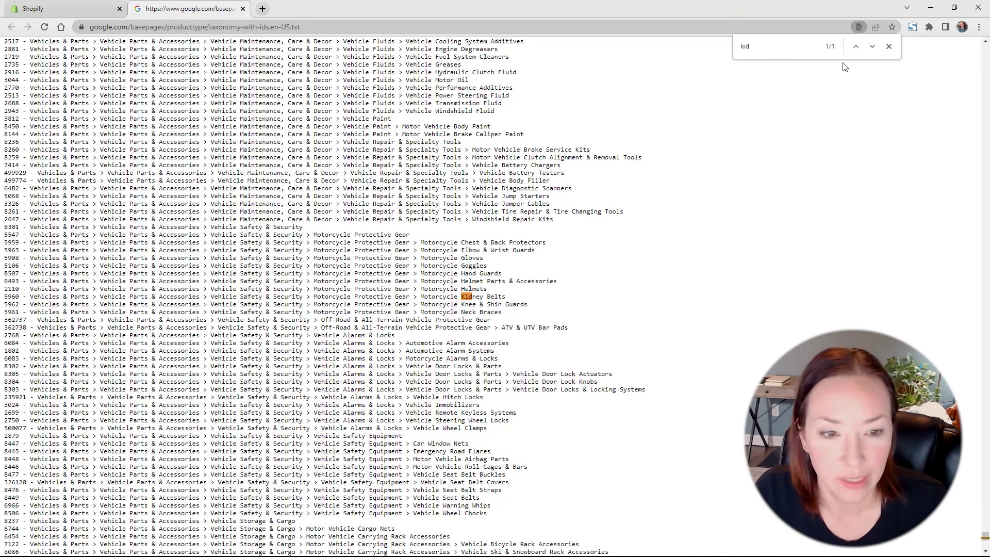
key("BackSpace")
key("BackSpace")
key("BackSpace")
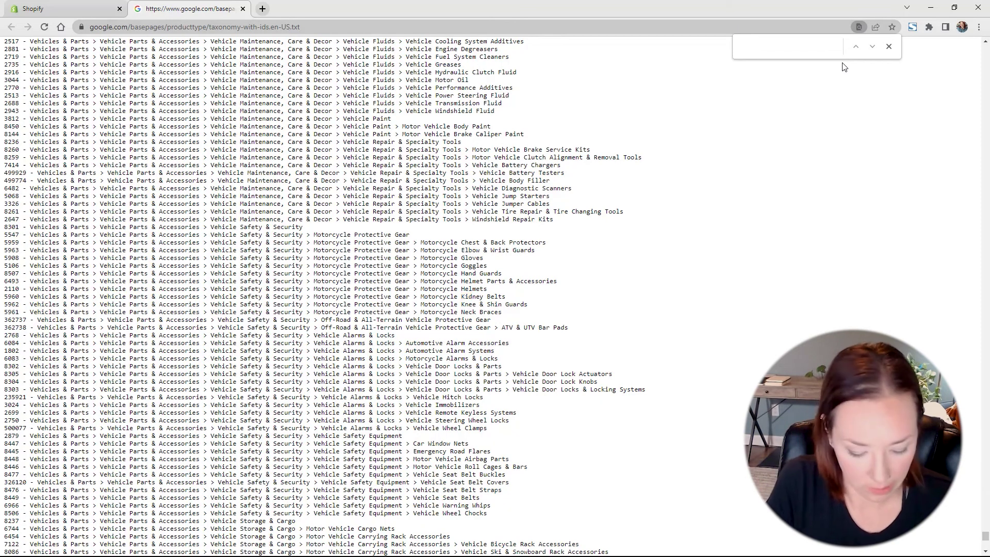
type("child")
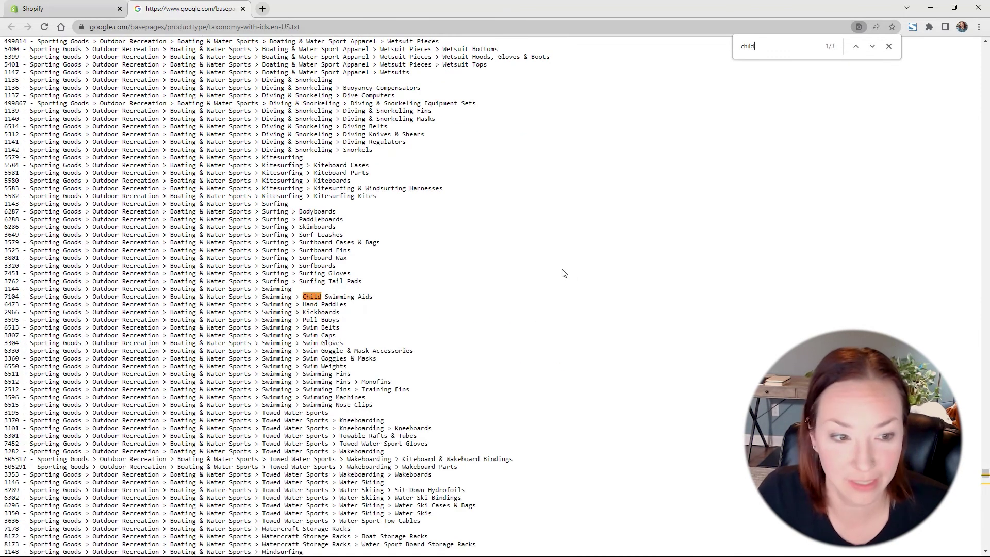
left_click(872, 46)
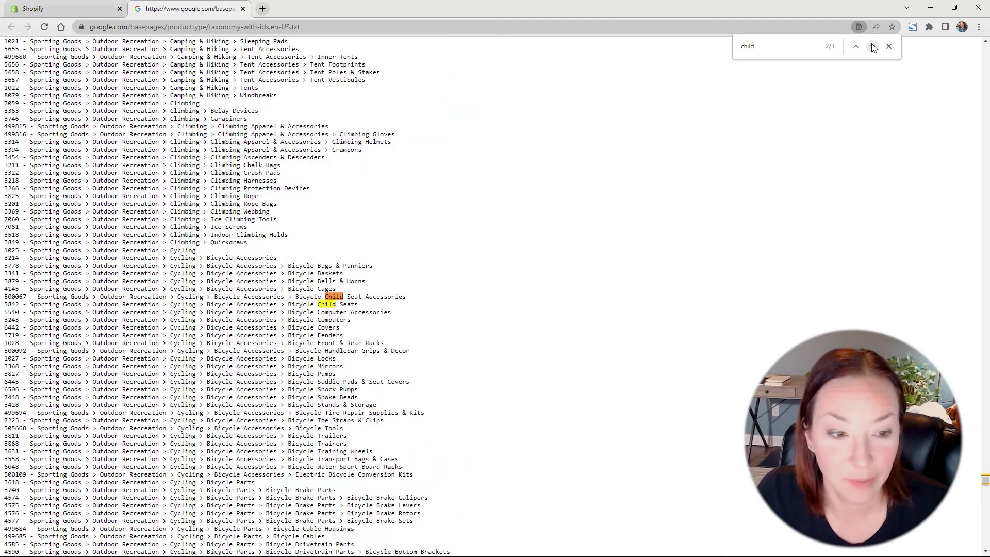
left_click(872, 46)
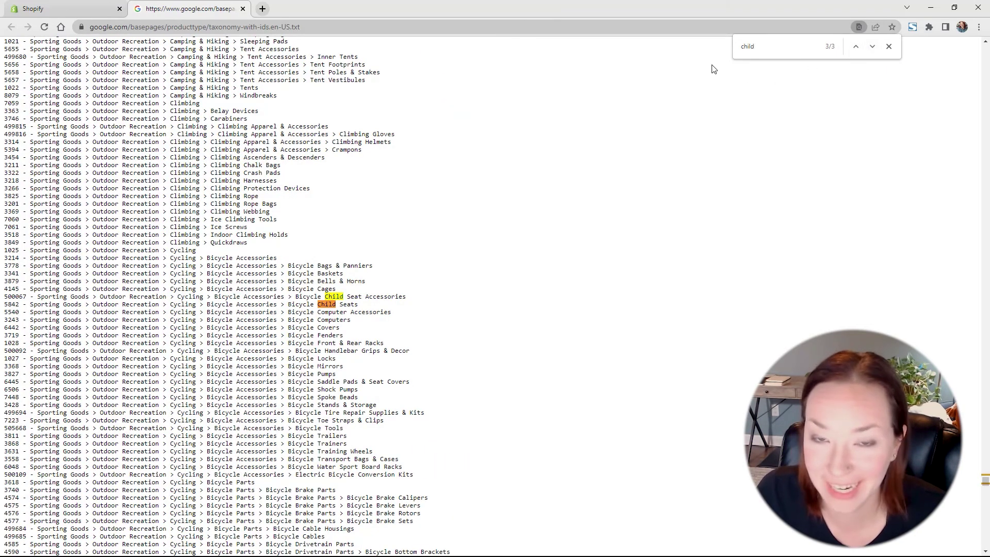
left_click(62, 9)
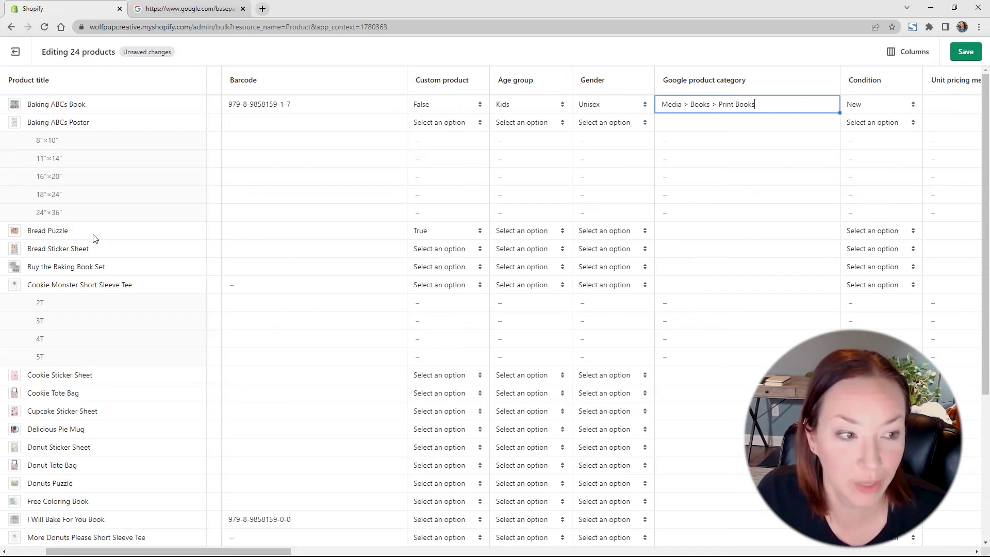
Step: Search the taxonomy for 'puzzle' and select the 2618 Toys & Games > Puzzles > Jigsaw Puzzles line
left_click(208, 9)
key("ctrl+f")
type("puzzle")
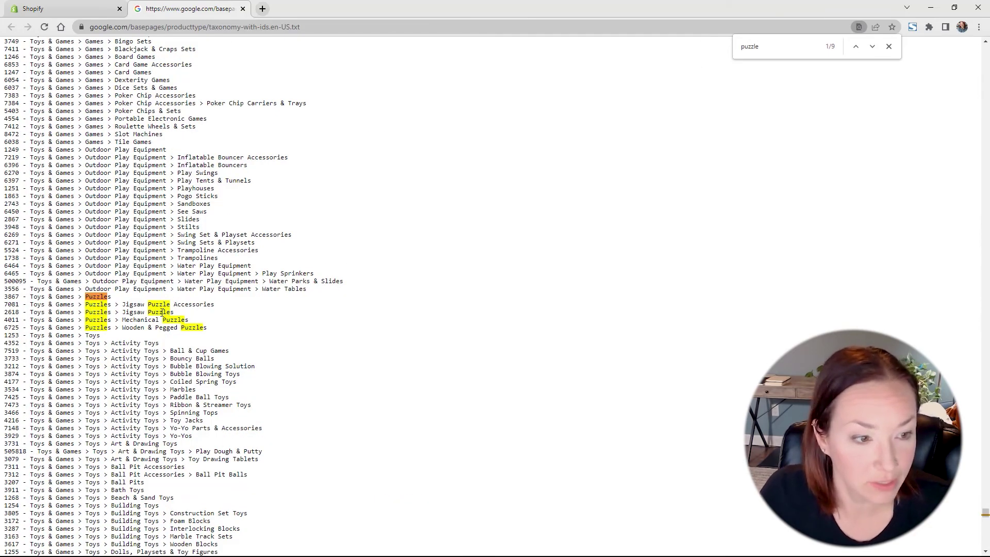
left_click_drag(176, 312, 36, 316)
key("ctrl+c")
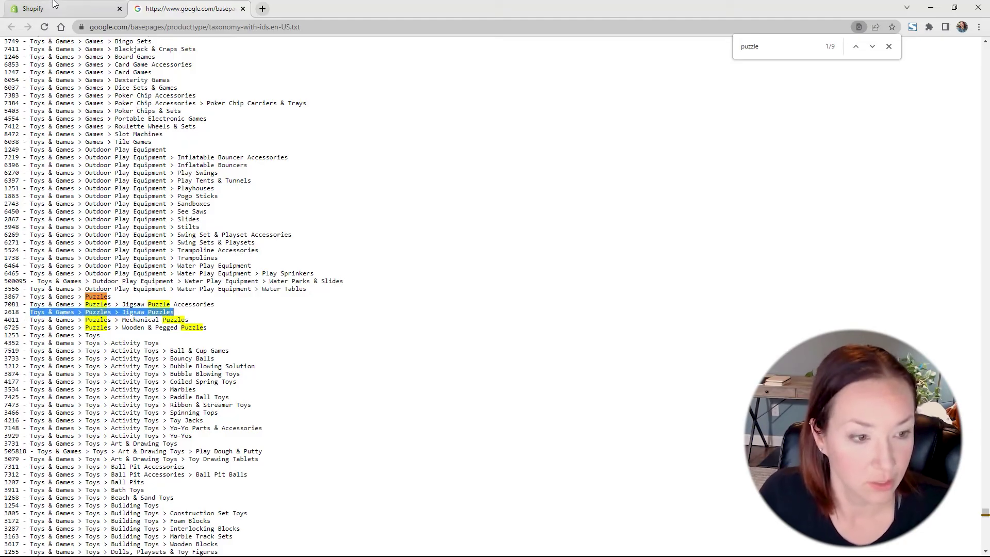
Step: Paste Toys & Games > Puzzles > Jigsaw Puzzles into Bread Puzzle's Google product category, then review the remaining columns
left_click(76, 12)
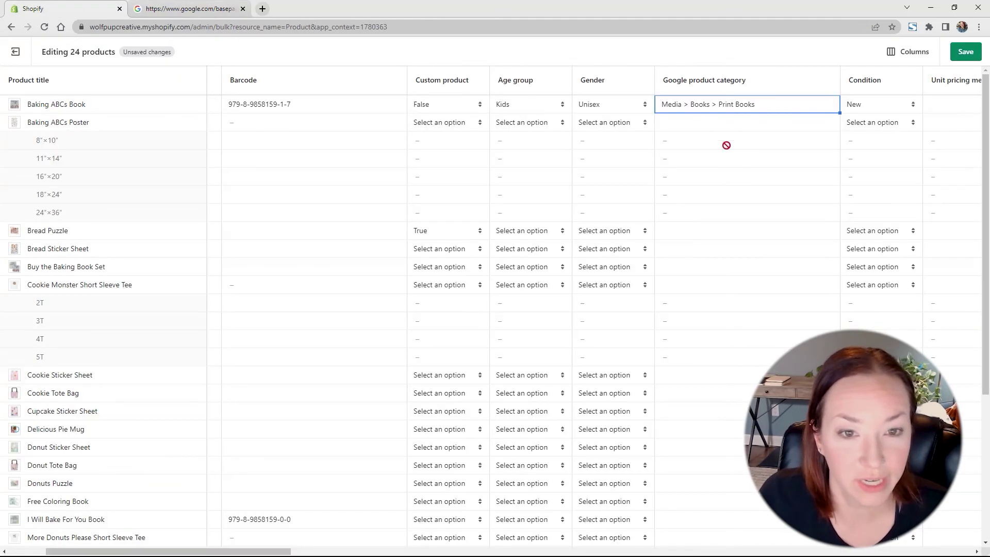
left_click(682, 228)
left_click(679, 230)
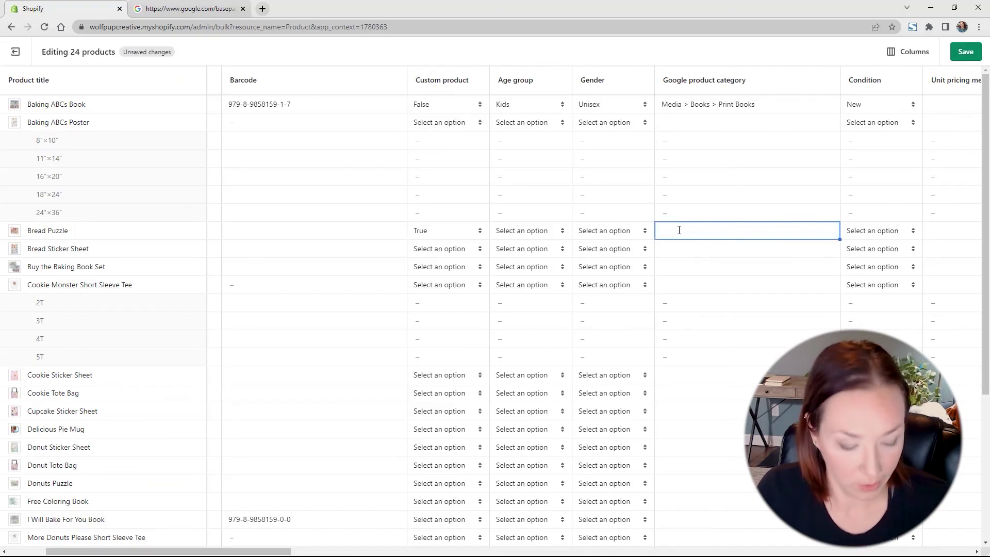
key("ctrl+v")
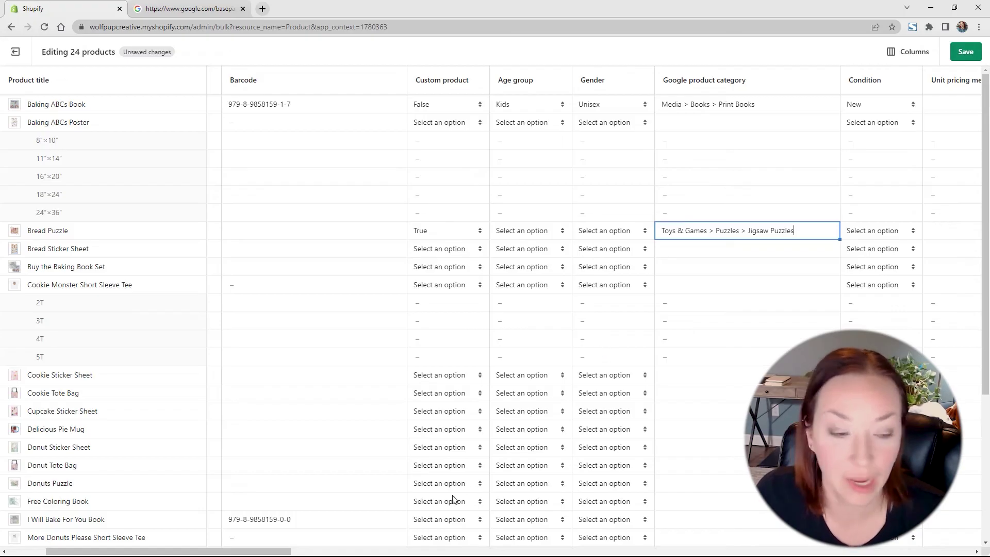
left_click_drag(278, 552, 590, 517)
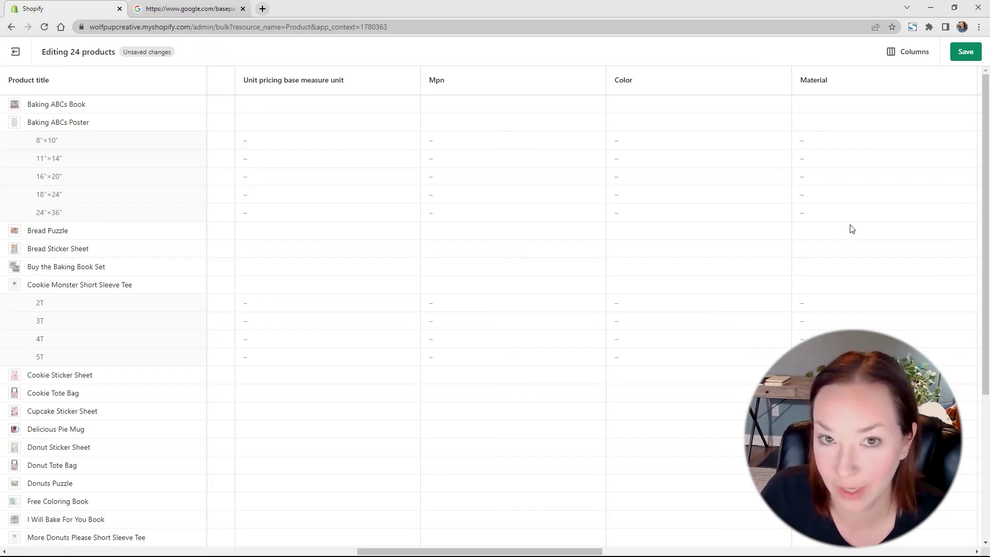
Step: Save the bulk product edits and exit to the Products list
scroll(862, 92, "right", 3)
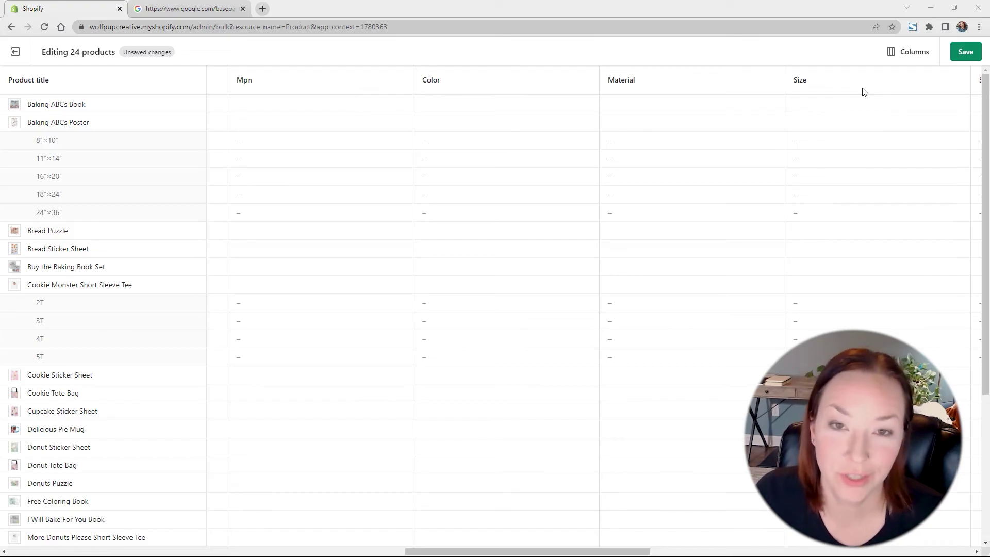
left_click(965, 55)
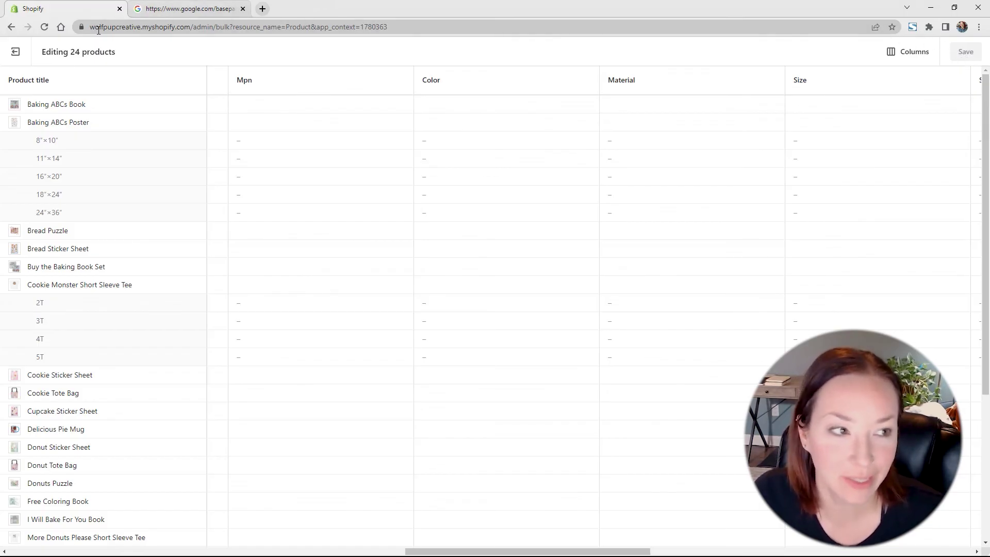
left_click(16, 51)
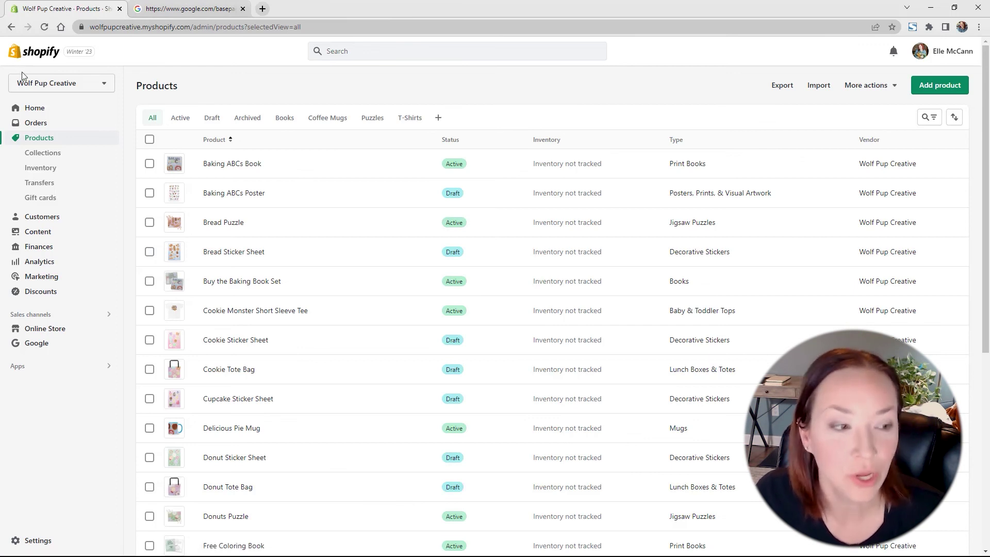
Step: Open the Google channel from Sales channels in the sidebar
left_click(44, 351)
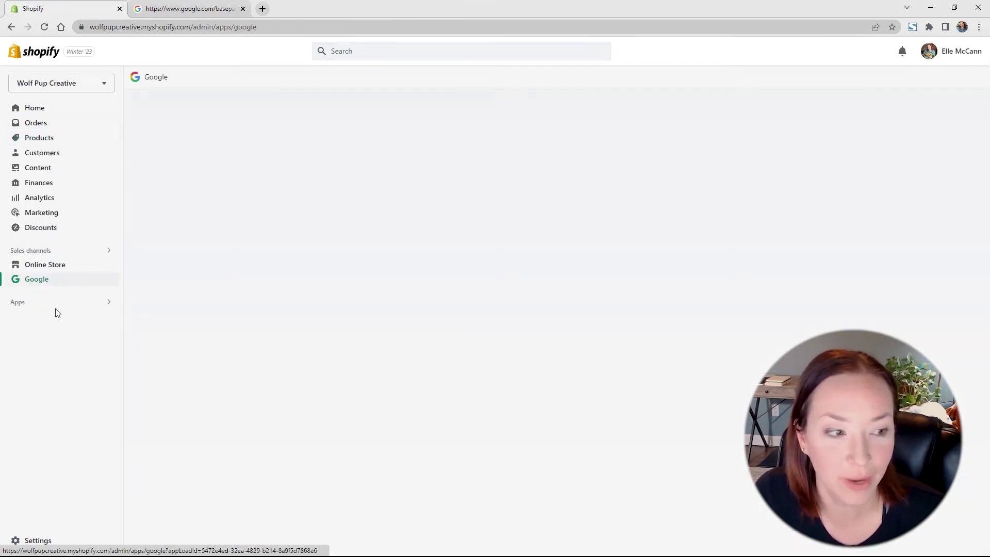